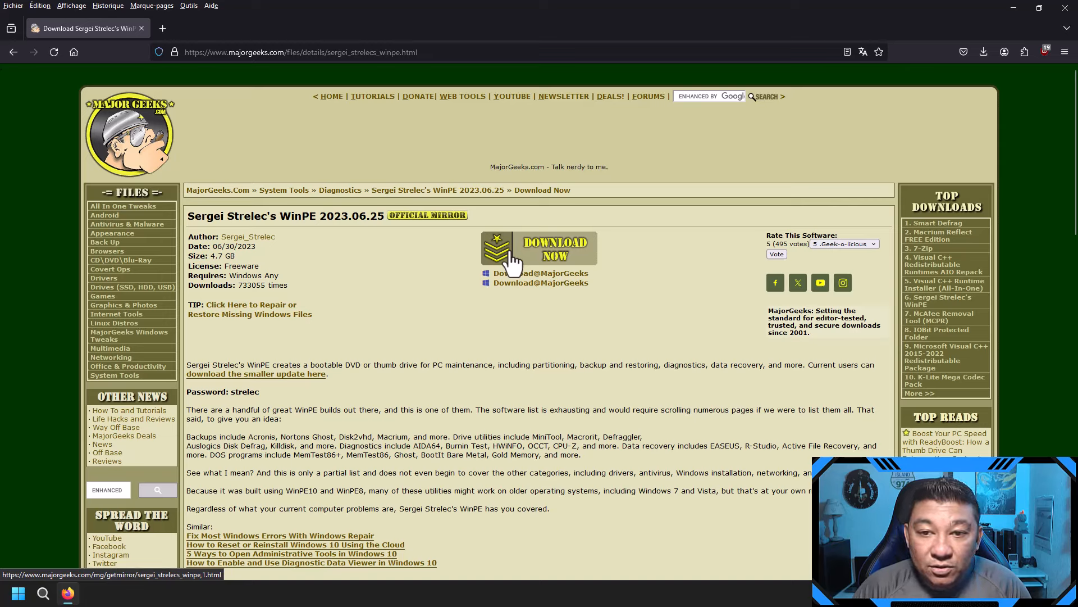
Step: Start the Sergei Strelec WinPE 2023.06.25 English download from MajorGeeks and open a blank tab
{"action": "left_click", "coordinate": [553, 272]}
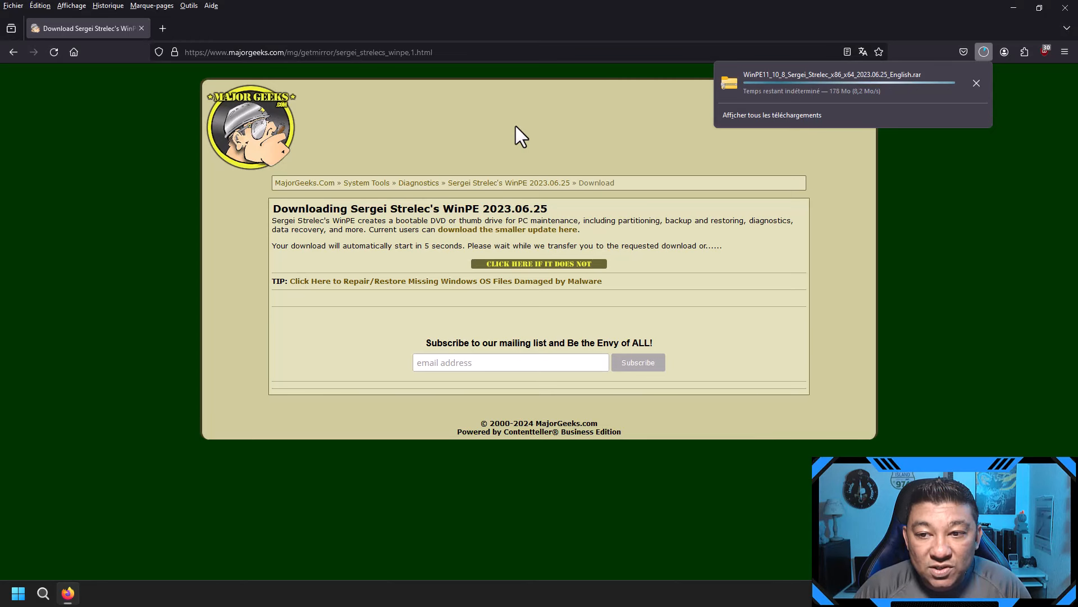
{"action": "left_click", "coordinate": [514, 128]}
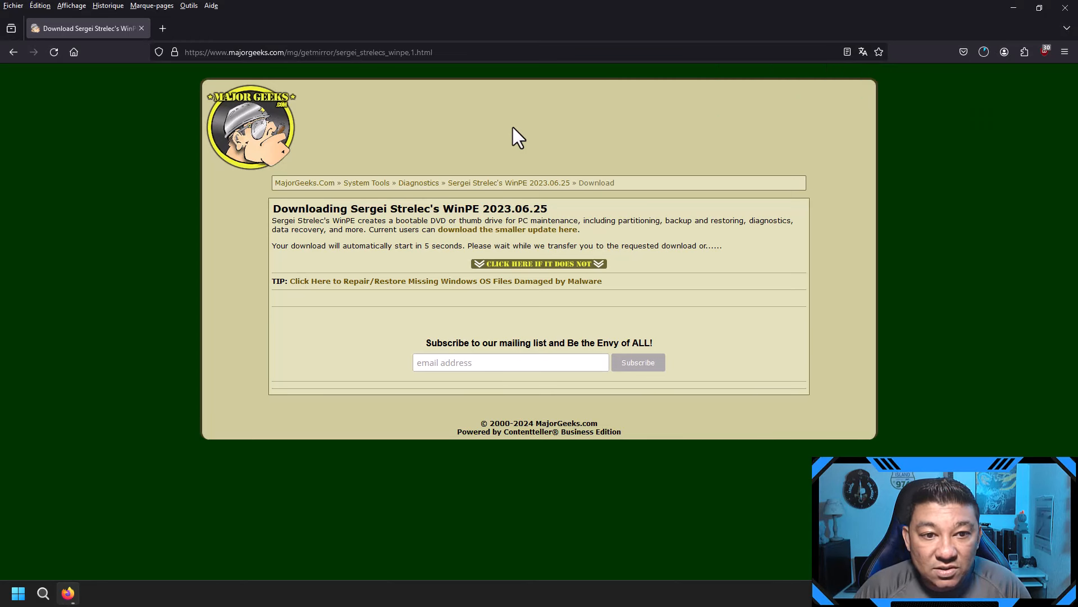
{"action": "left_click", "coordinate": [167, 28]}
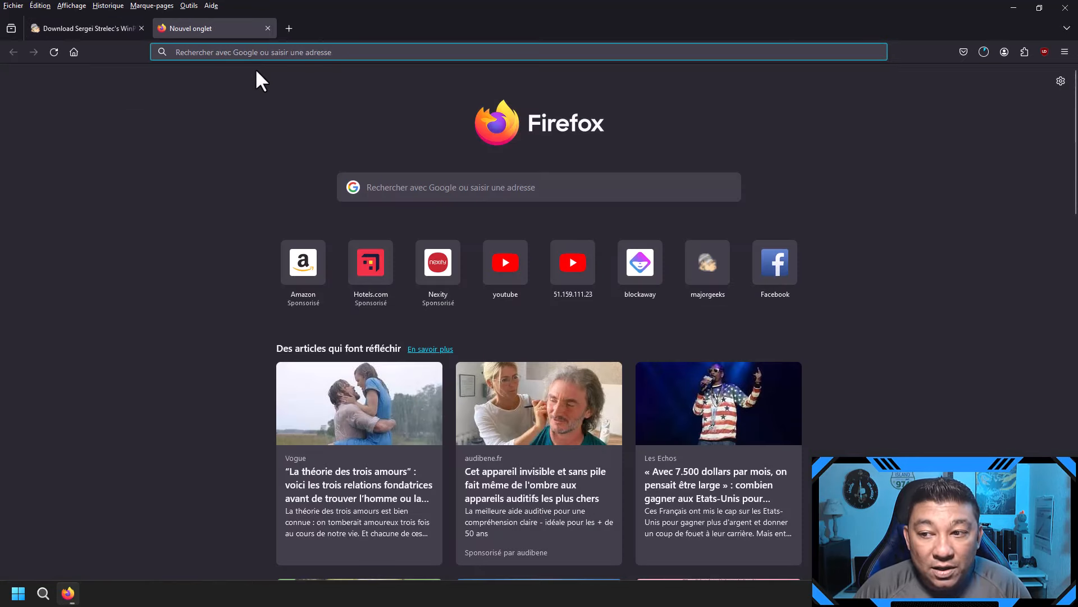
Step: Search Google for 'winrar' and open the official 'WinRAR download free and support' site
{"action": "type", "text": "w"}
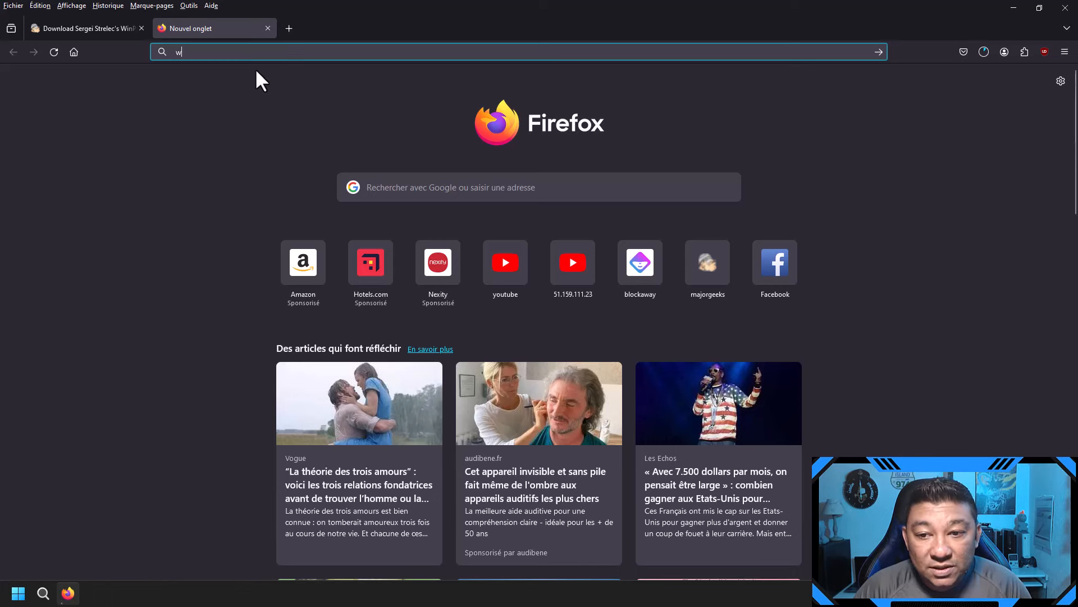
{"action": "type", "text": "inrar"}
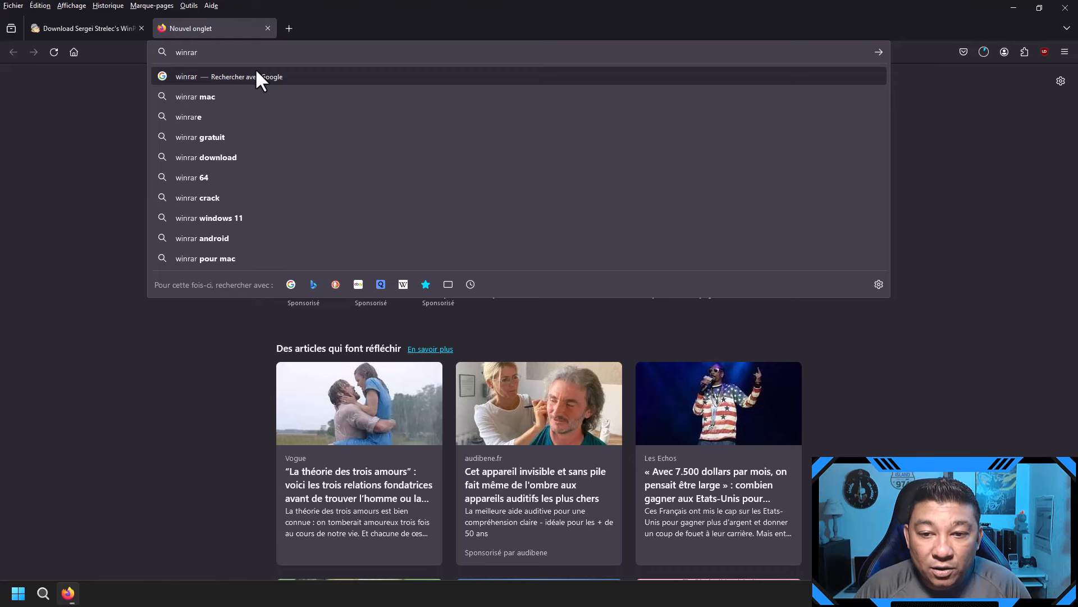
{"action": "key", "text": "Return"}
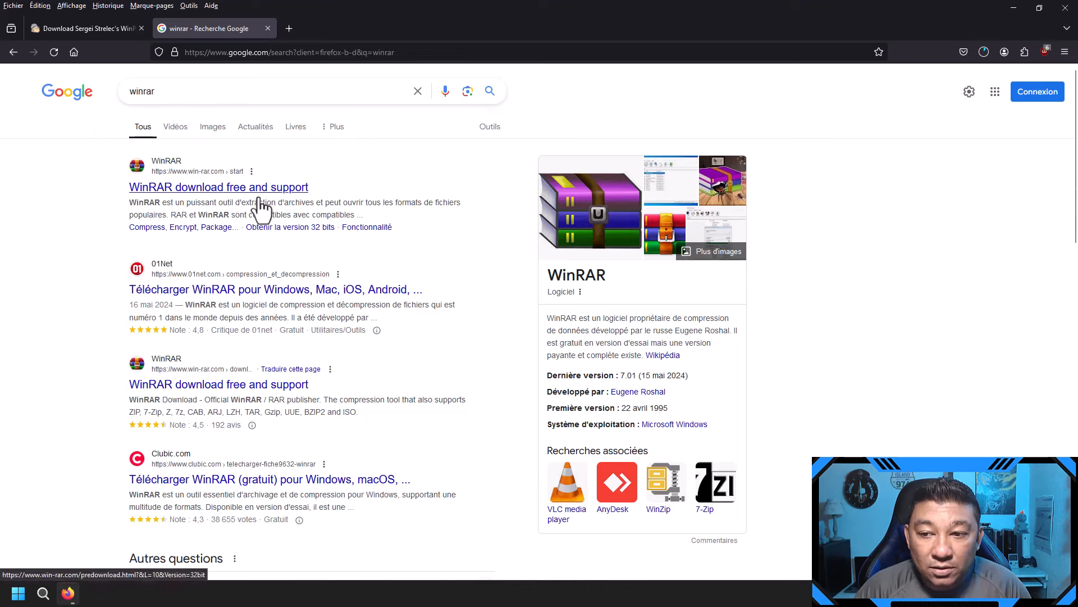
{"action": "left_click", "coordinate": [263, 190]}
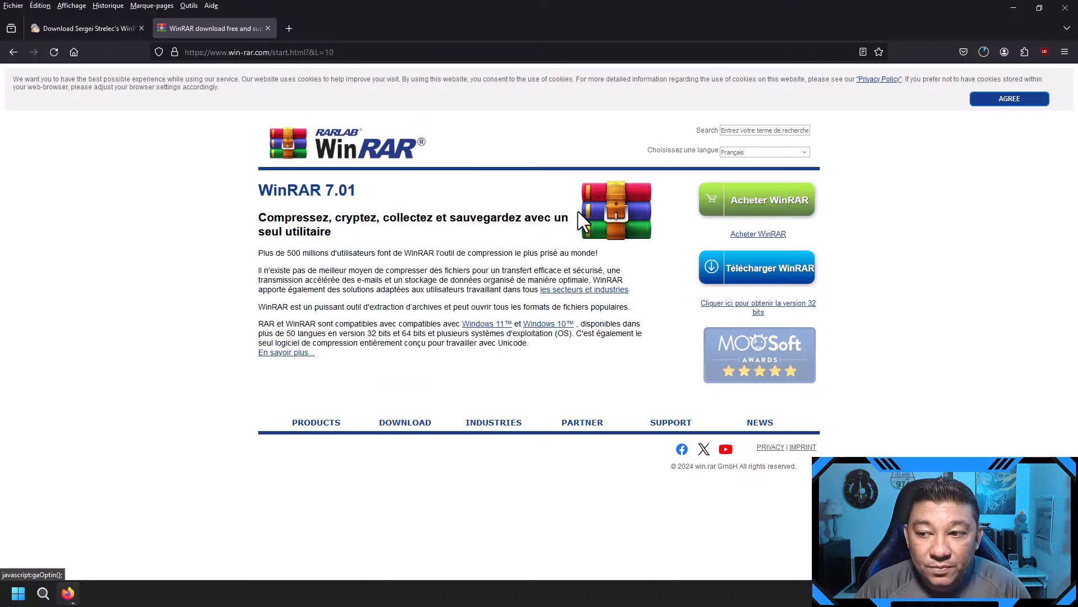
Step: Download winrar-x64-701fr.exe from win-rar.com, accepting cookies, and launch the WinRAR 7.01 installer
{"action": "left_click", "coordinate": [777, 275]}
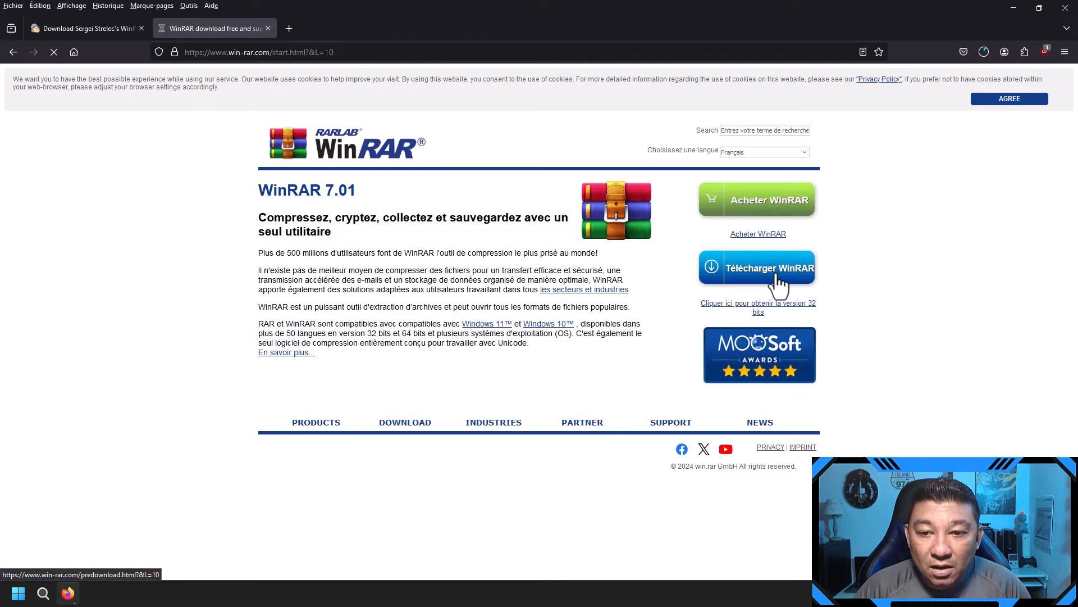
{"action": "left_click", "coordinate": [560, 490]}
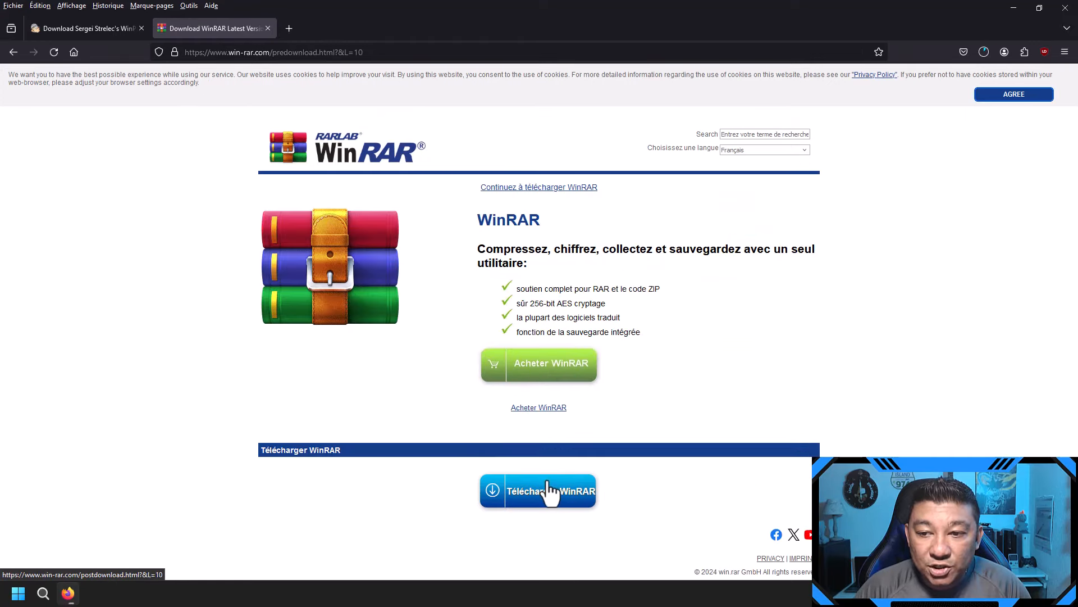
{"action": "left_click", "coordinate": [989, 94]}
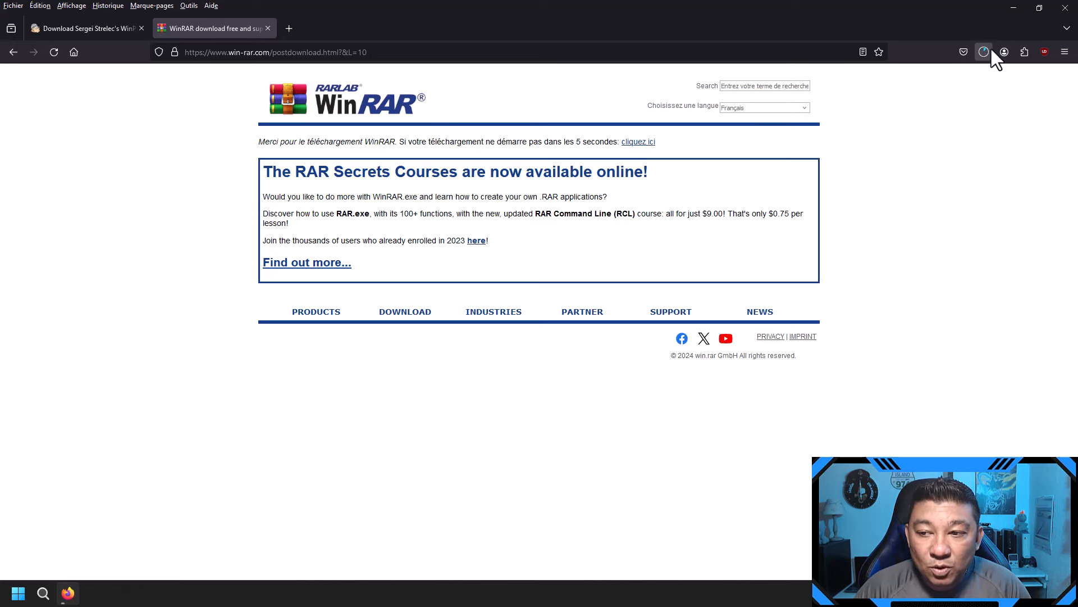
{"action": "left_click", "coordinate": [984, 51]}
{"action": "left_click", "coordinate": [983, 49]}
{"action": "left_click", "coordinate": [639, 144]}
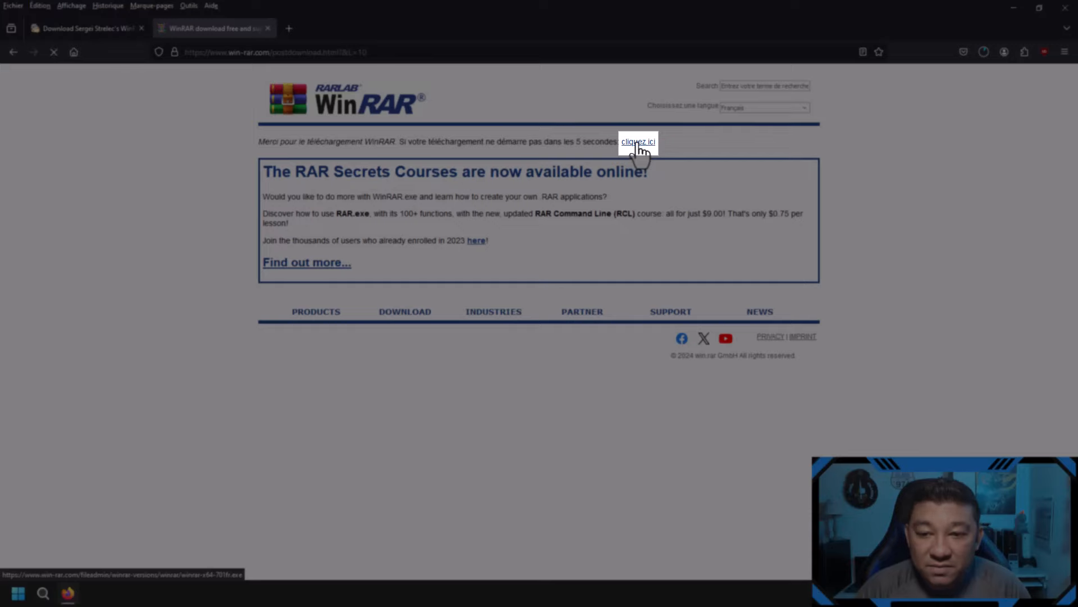
{"action": "left_click", "coordinate": [983, 51]}
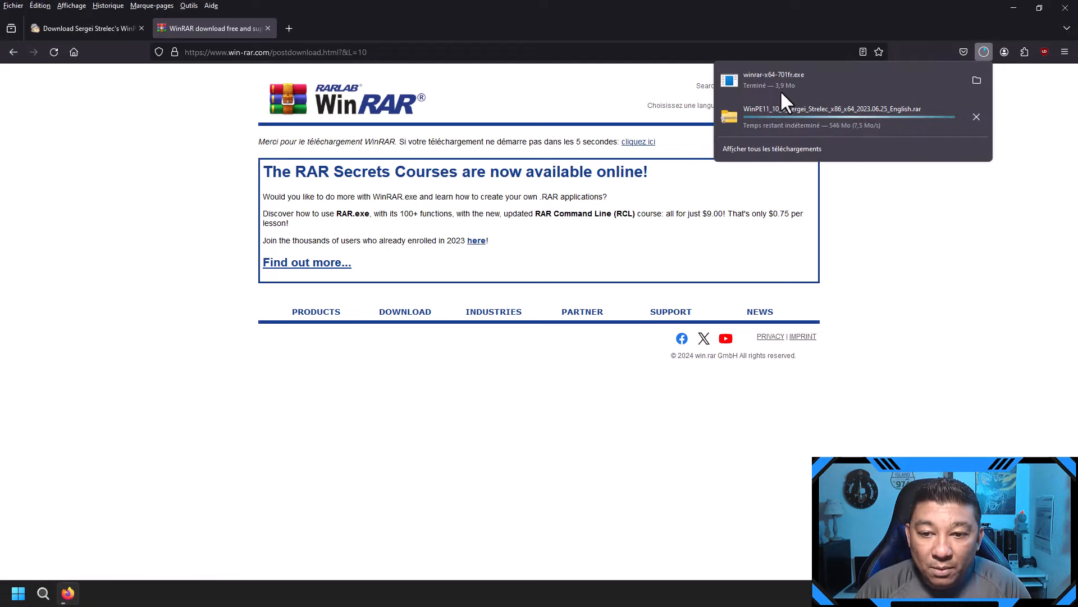
{"action": "left_click", "coordinate": [790, 80]}
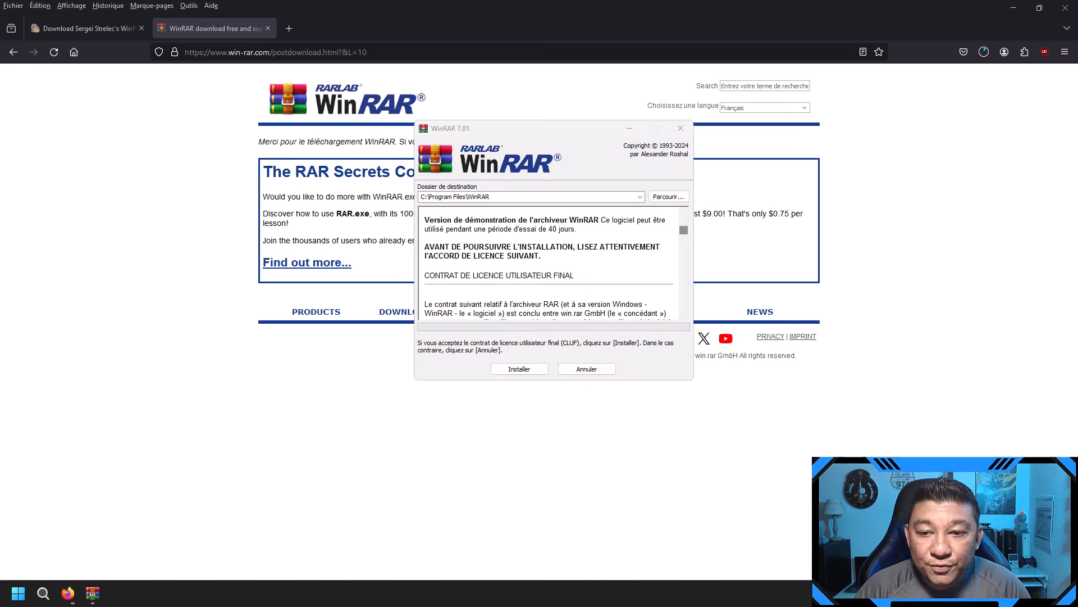
Step: Install WinRAR 7.01 to C:\Program Files\WinRAR and finish the Configuration de WinRAR dialog
{"action": "left_click", "coordinate": [524, 368]}
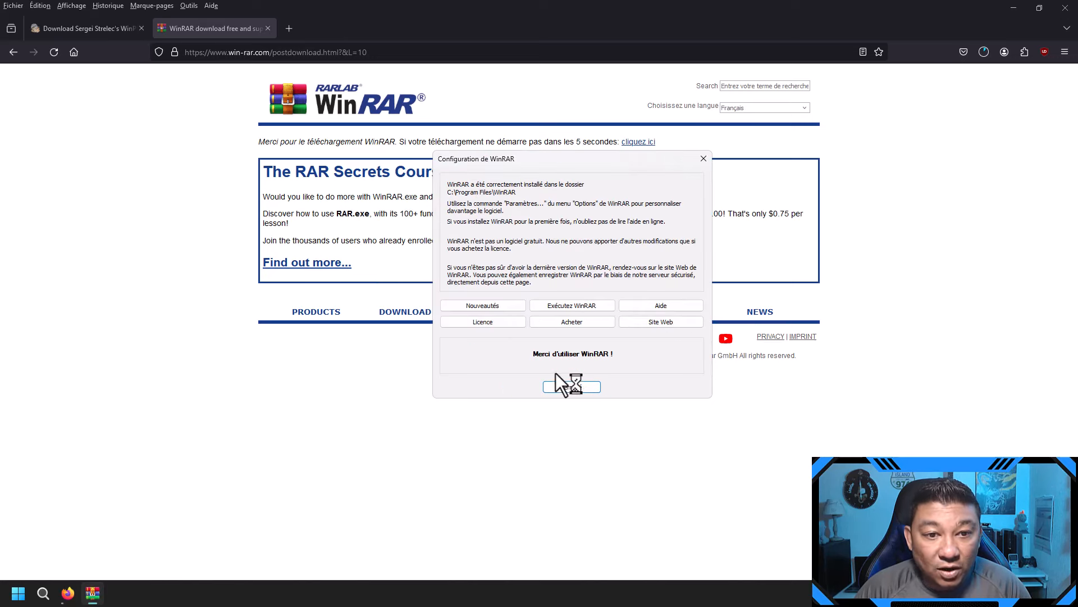
{"action": "left_click", "coordinate": [568, 389]}
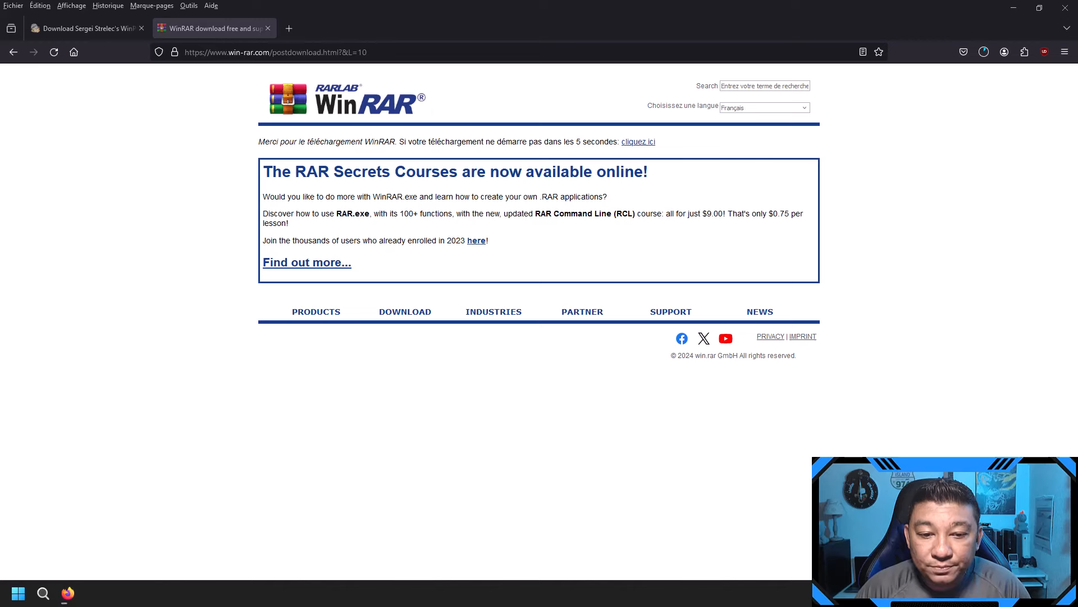
Step: Search Google for 'ventoy' in a new tab and go to ventoy.net's Downloads page
{"action": "left_click", "coordinate": [289, 28]}
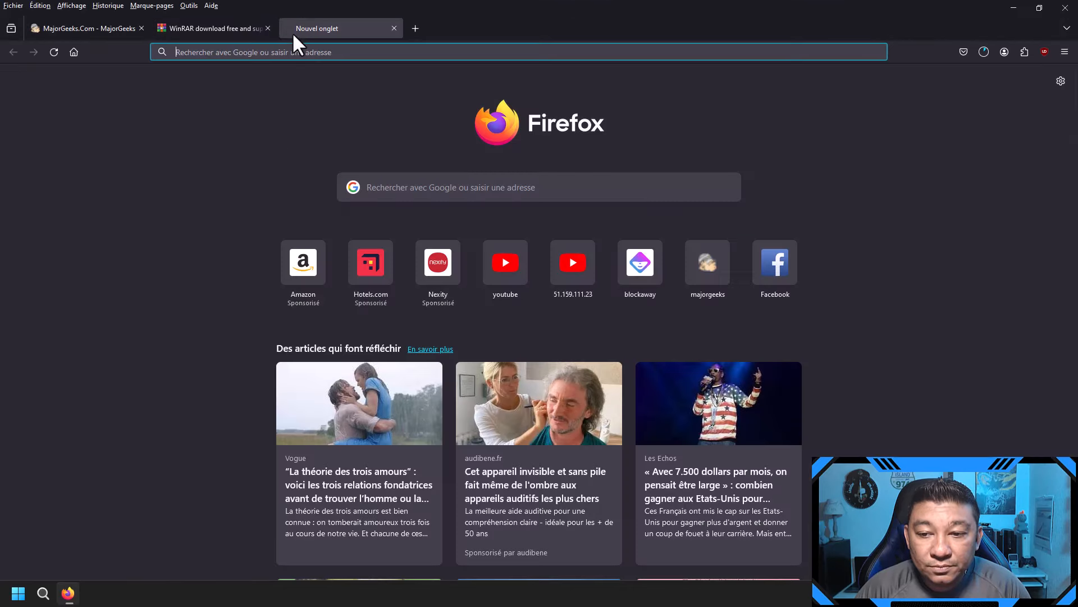
{"action": "type", "text": "ventoy"}
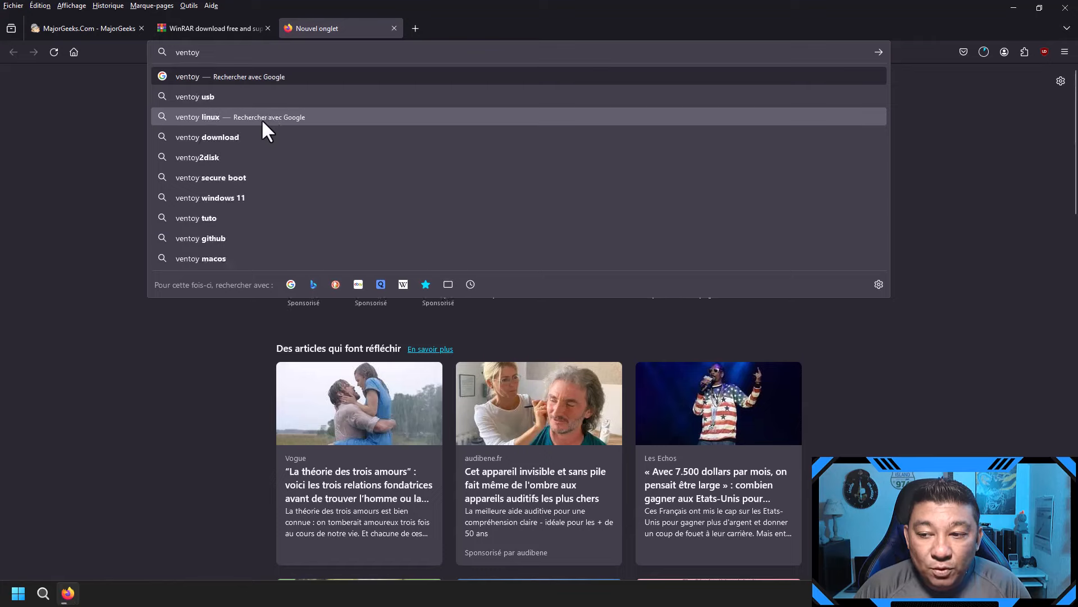
{"action": "key", "text": "Return"}
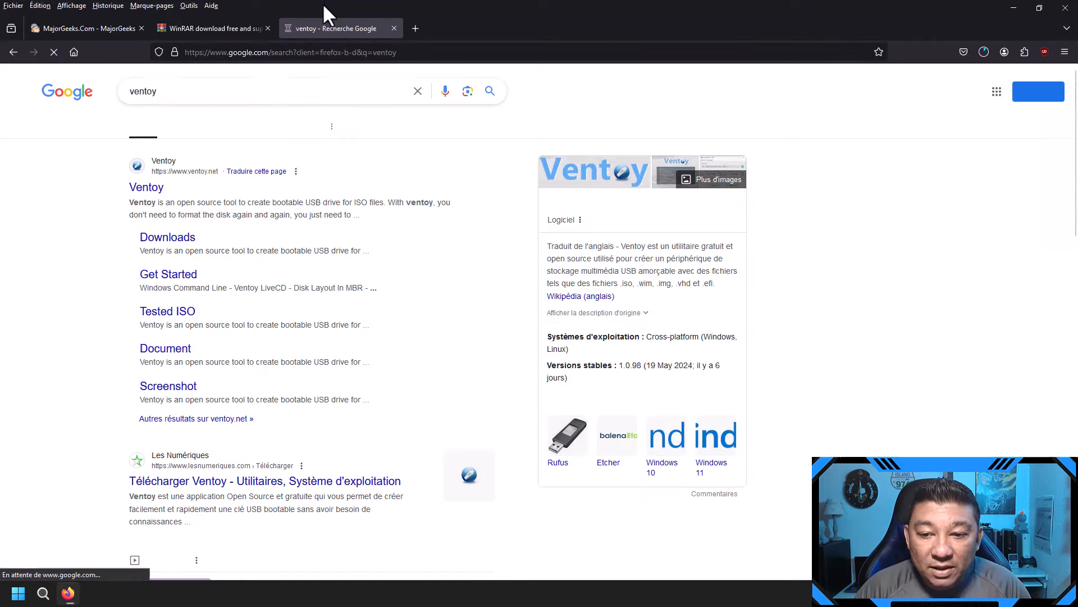
{"action": "left_click", "coordinate": [146, 189]}
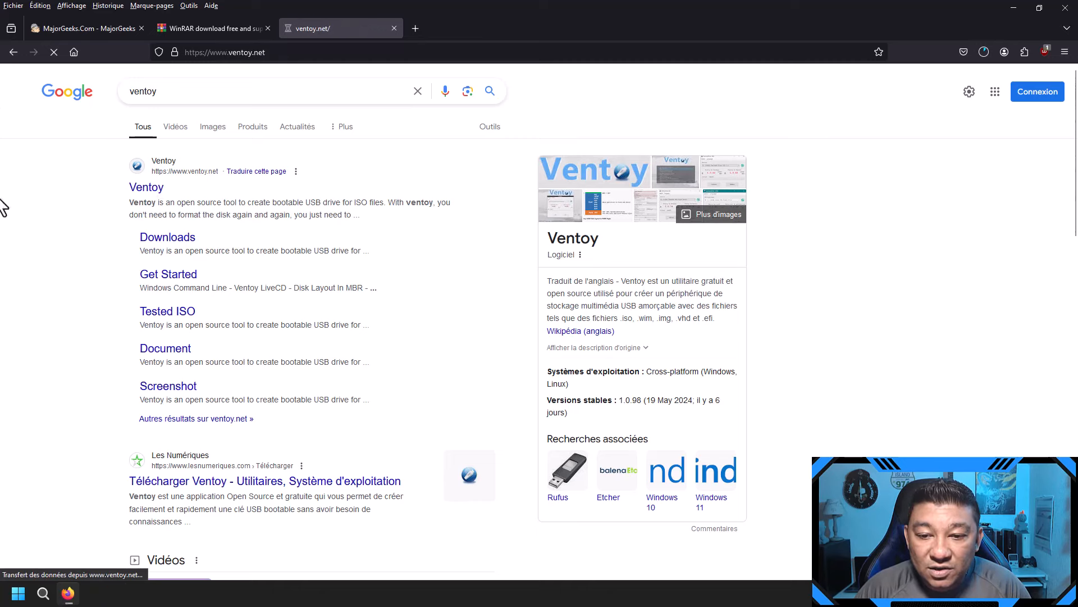
{"action": "left_click", "coordinate": [350, 147]}
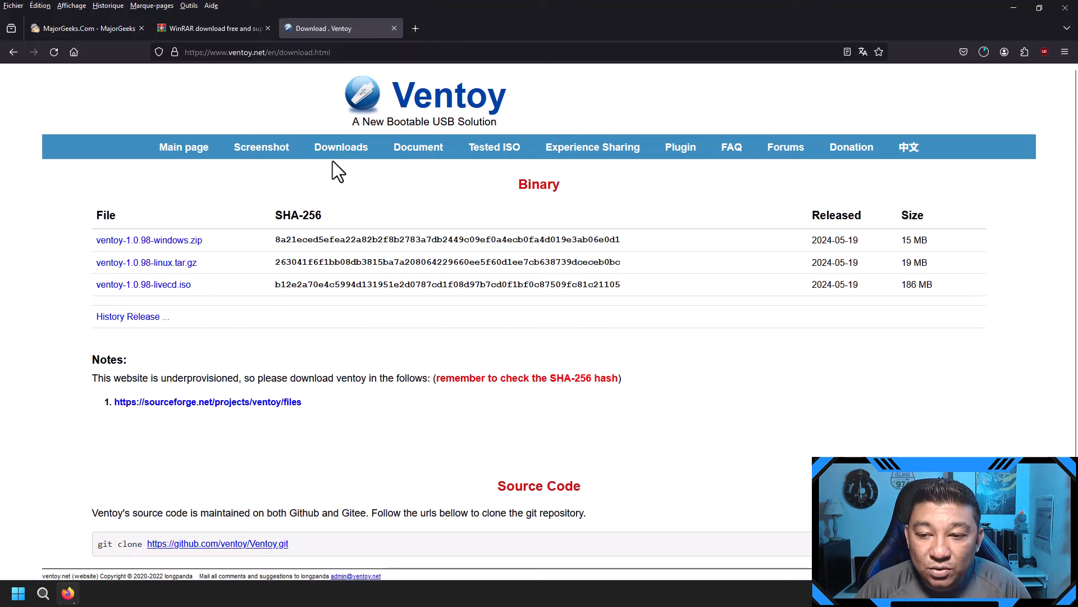
Step: Download ventoy-1.0.98-windows.zip (15.8 MB) from SourceForge and close the SourceForge tab
{"action": "left_click", "coordinate": [160, 242]}
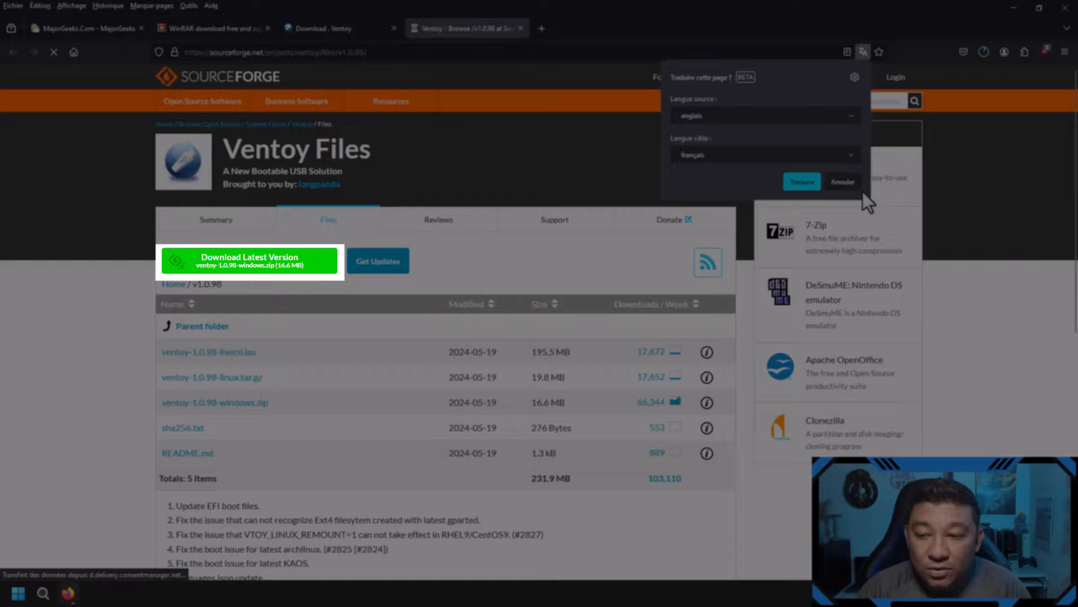
{"action": "left_click", "coordinate": [843, 181]}
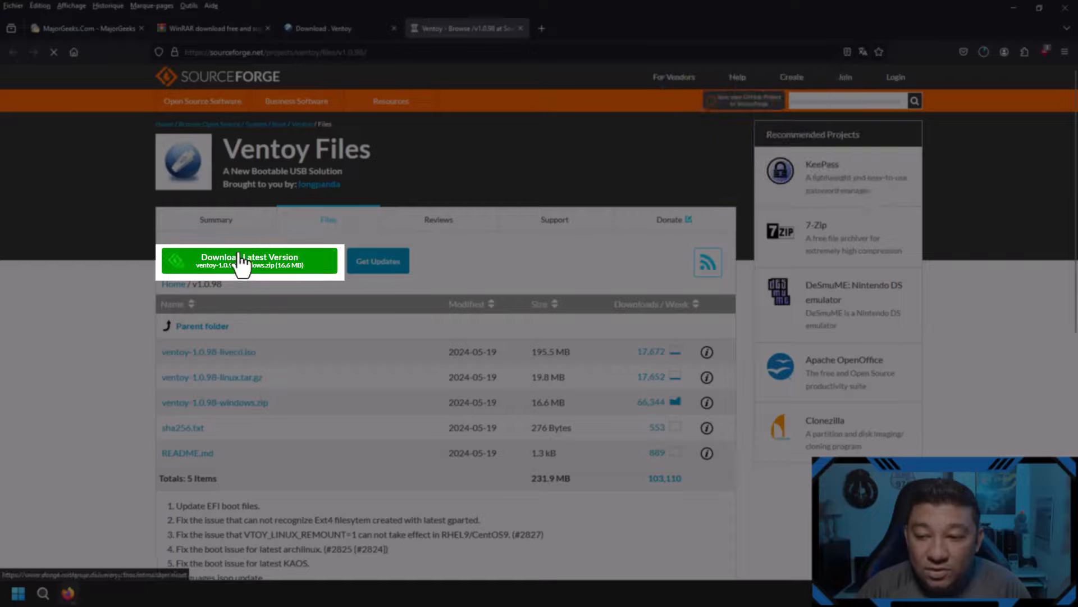
{"action": "left_click", "coordinate": [240, 261]}
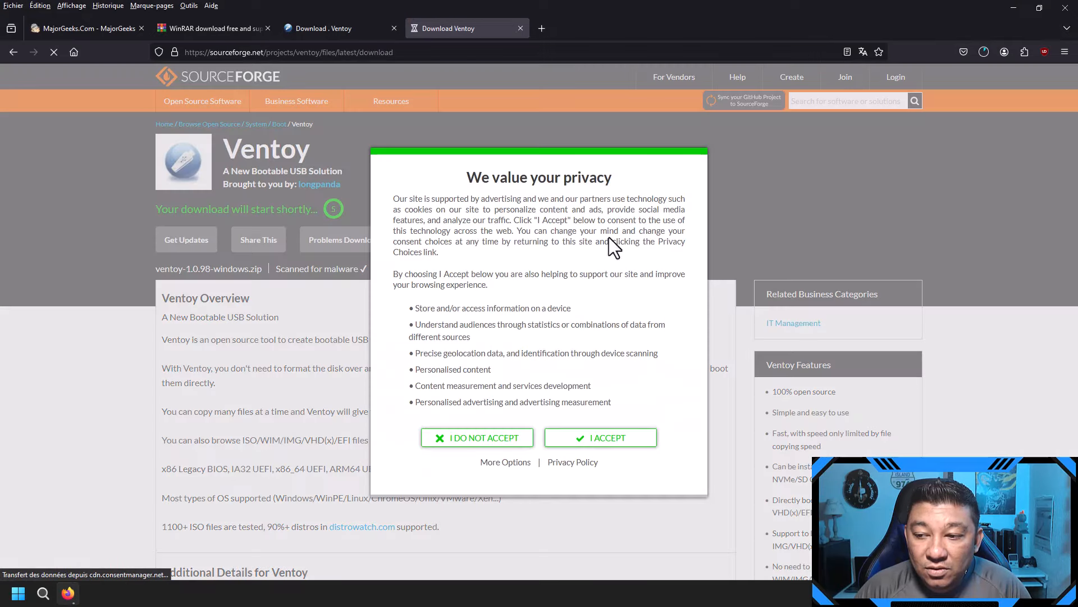
{"action": "left_click", "coordinate": [605, 443]}
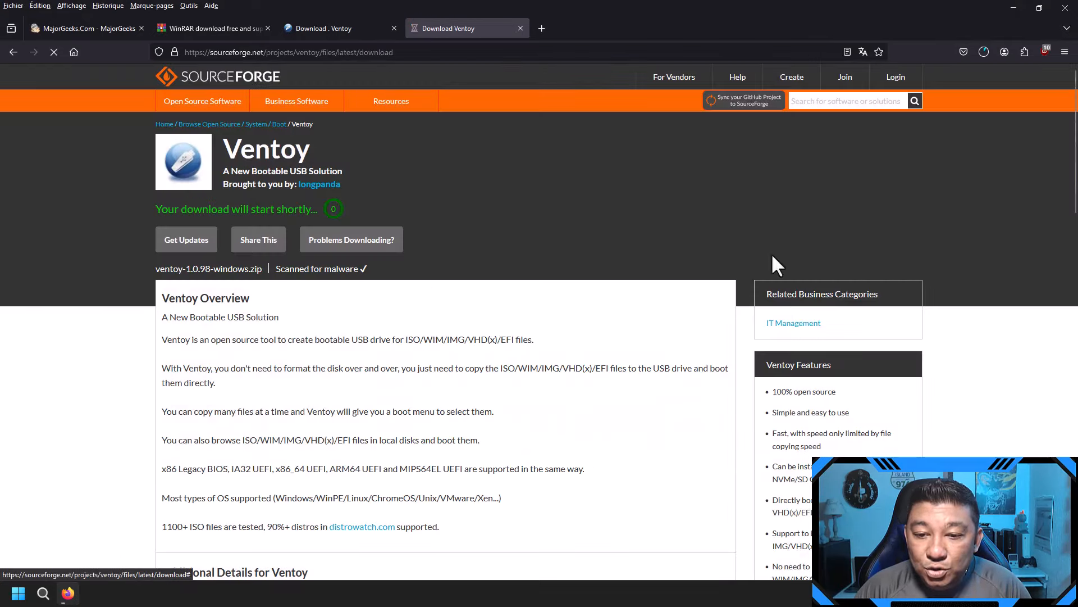
{"action": "left_click", "coordinate": [983, 54]}
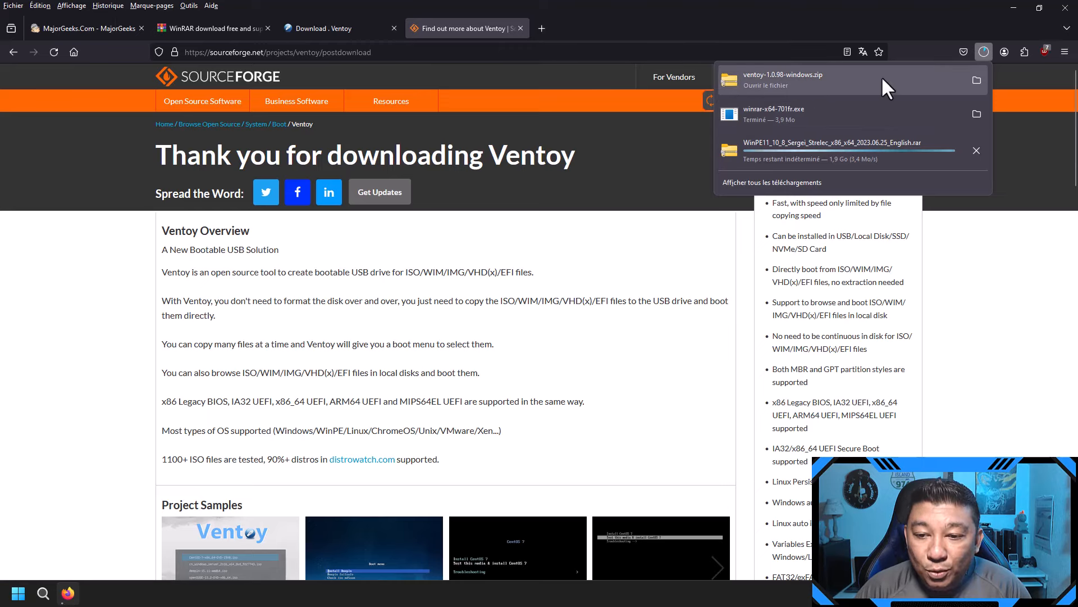
{"action": "left_click", "coordinate": [1024, 244]}
{"action": "left_click", "coordinate": [520, 28]}
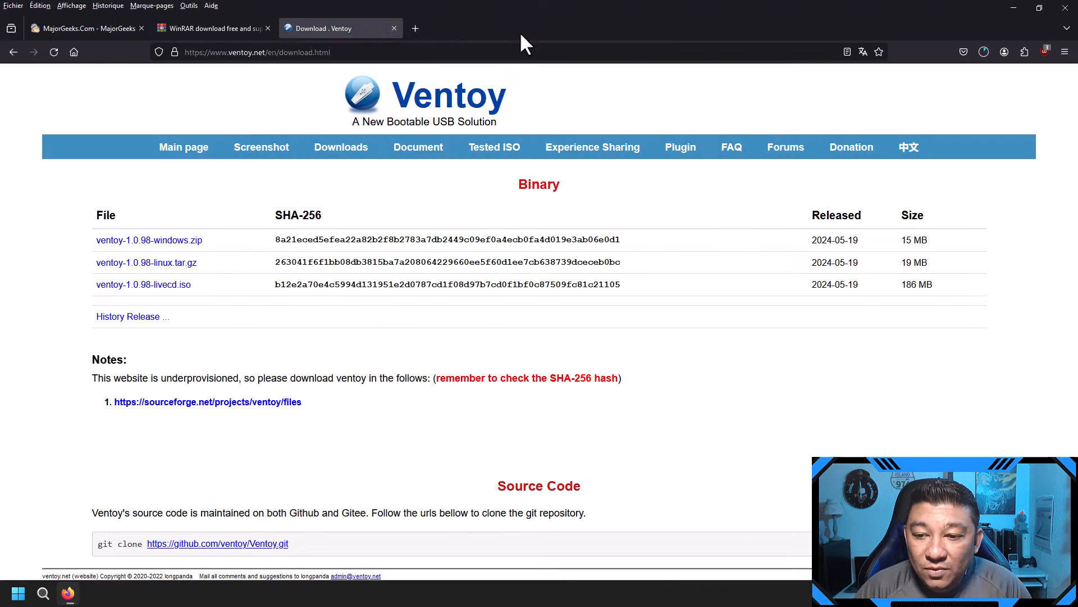
Step: Close the Ventoy and WinRAR tabs, leaving MajorGeeks, and minimize Firefox to the desktop
{"action": "left_click", "coordinate": [395, 28]}
{"action": "left_click", "coordinate": [290, 28]}
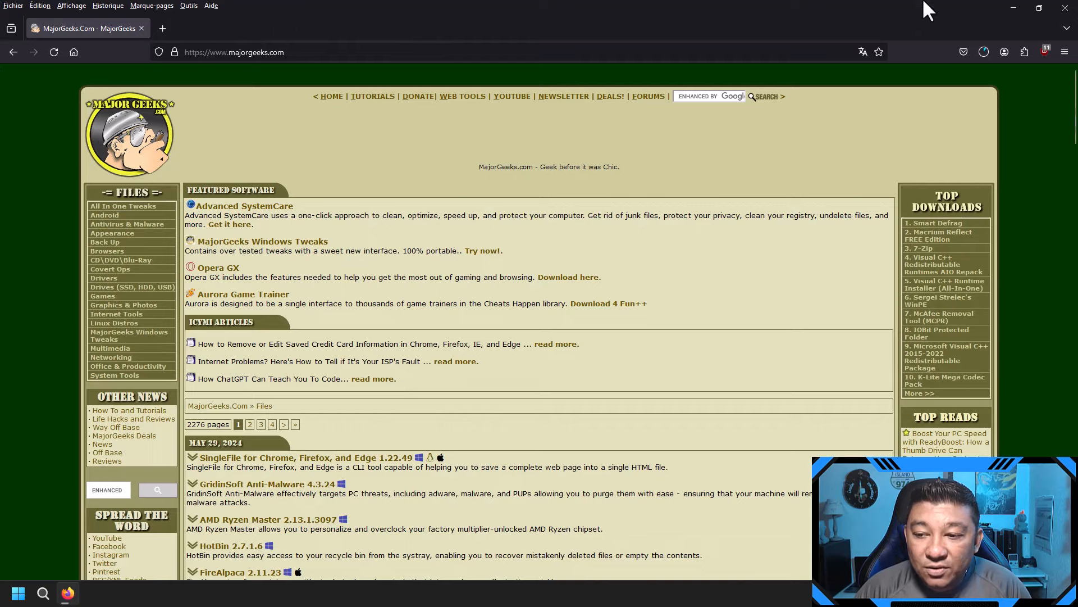
{"action": "left_click", "coordinate": [984, 51]}
{"action": "left_click", "coordinate": [1026, 80]}
{"action": "left_click", "coordinate": [1013, 8]}
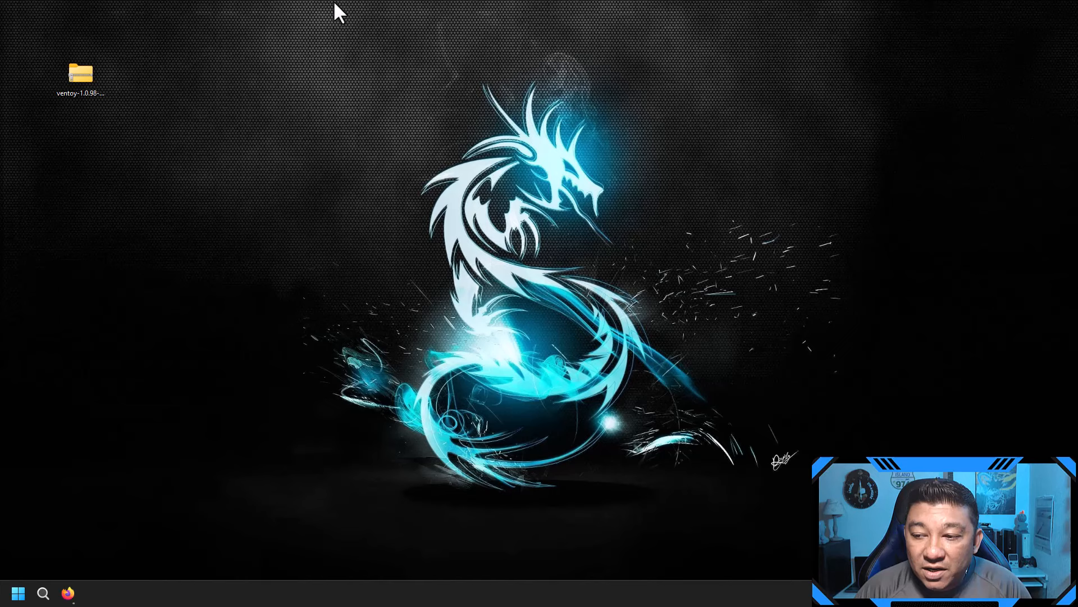
Step: Extract the Ventoy zip into its own ventoy-1.0.98-windows folder with WinRAR's Extraire vers
{"action": "right_click", "coordinate": [89, 88]}
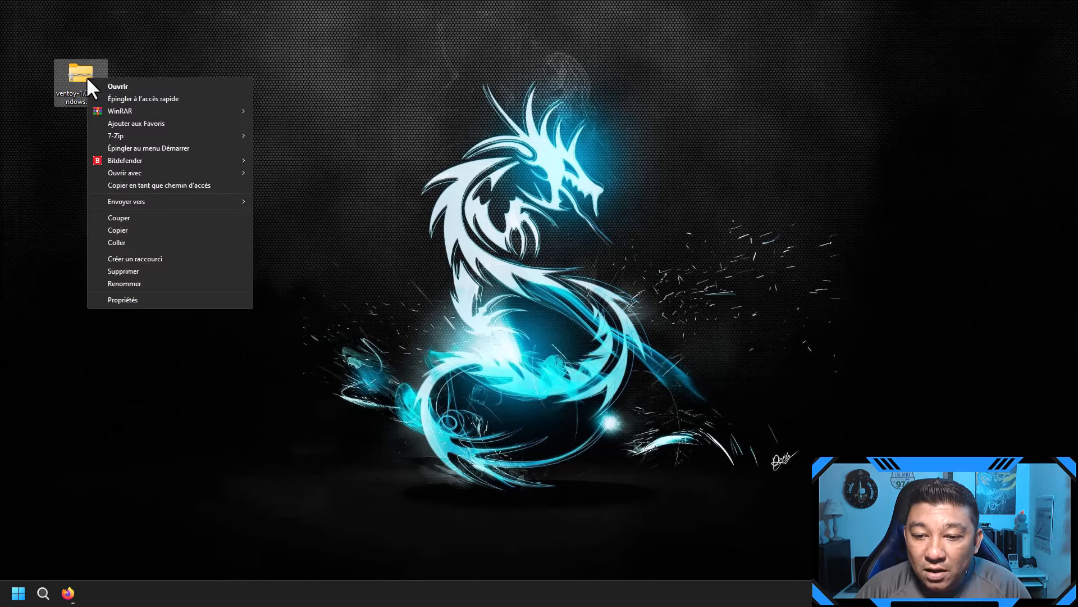
{"action": "mouse_move", "coordinate": [160, 108]}
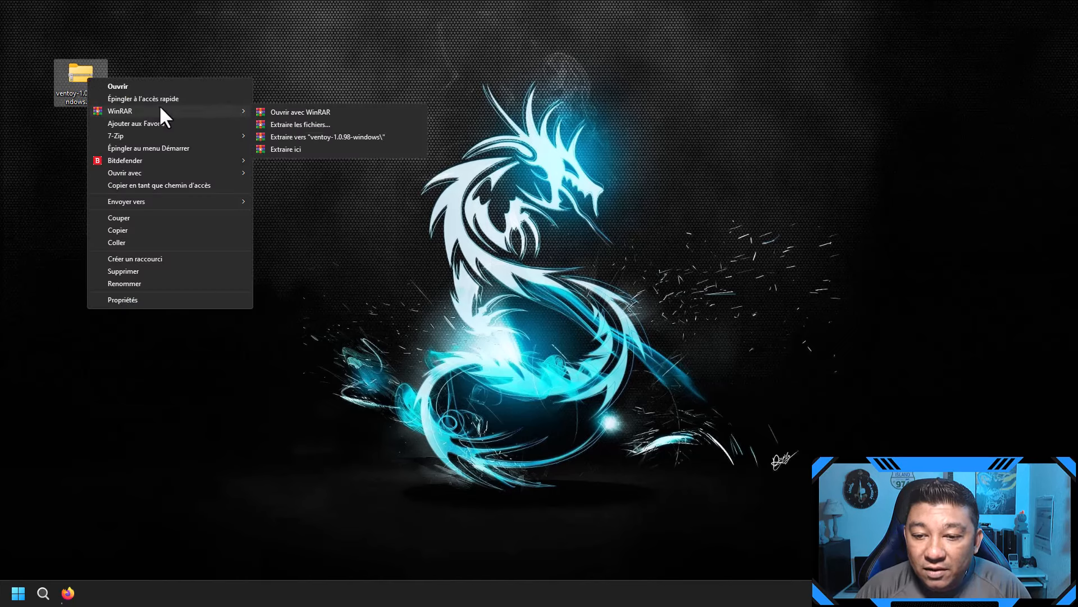
{"action": "left_click", "coordinate": [371, 137]}
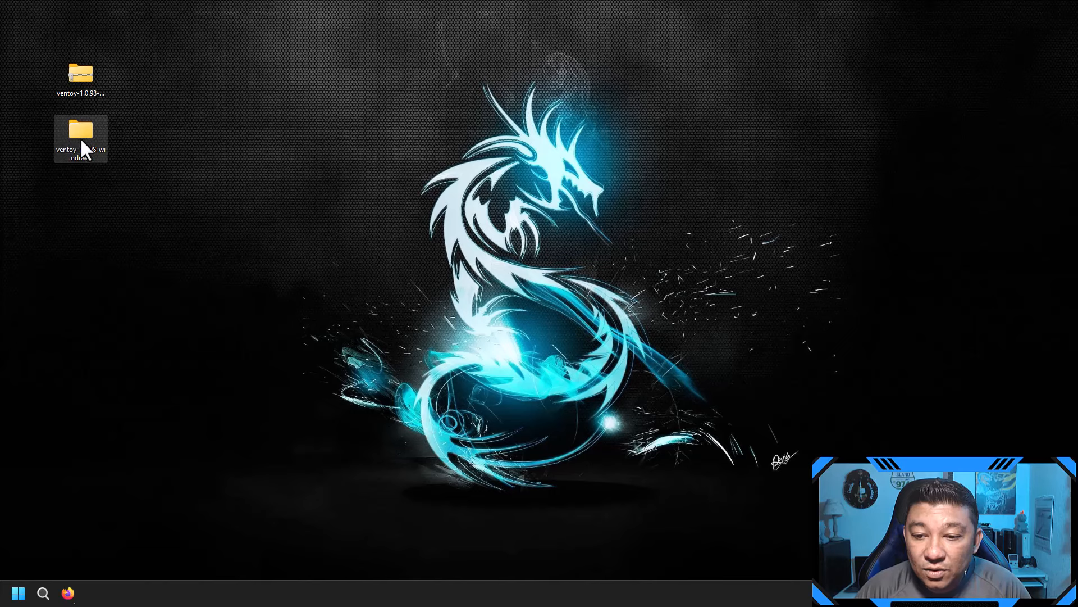
Step: Open the ventoy-1.0.98 subfolder and launch Ventoy2Disk.exe
{"action": "double_click", "coordinate": [80, 135]}
{"action": "left_click", "coordinate": [304, 114]}
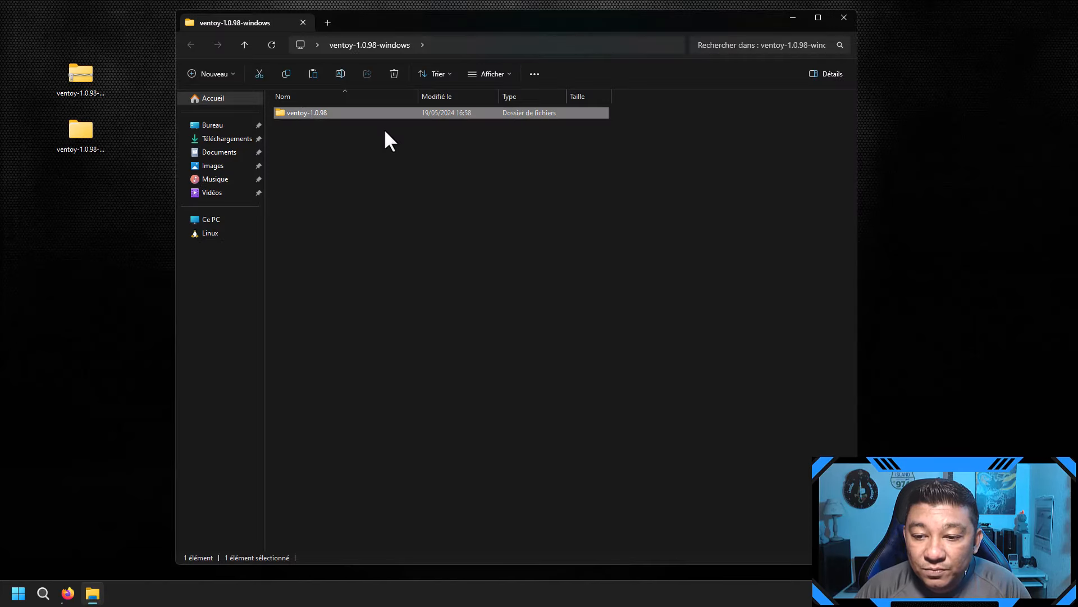
{"action": "key", "text": "Return"}
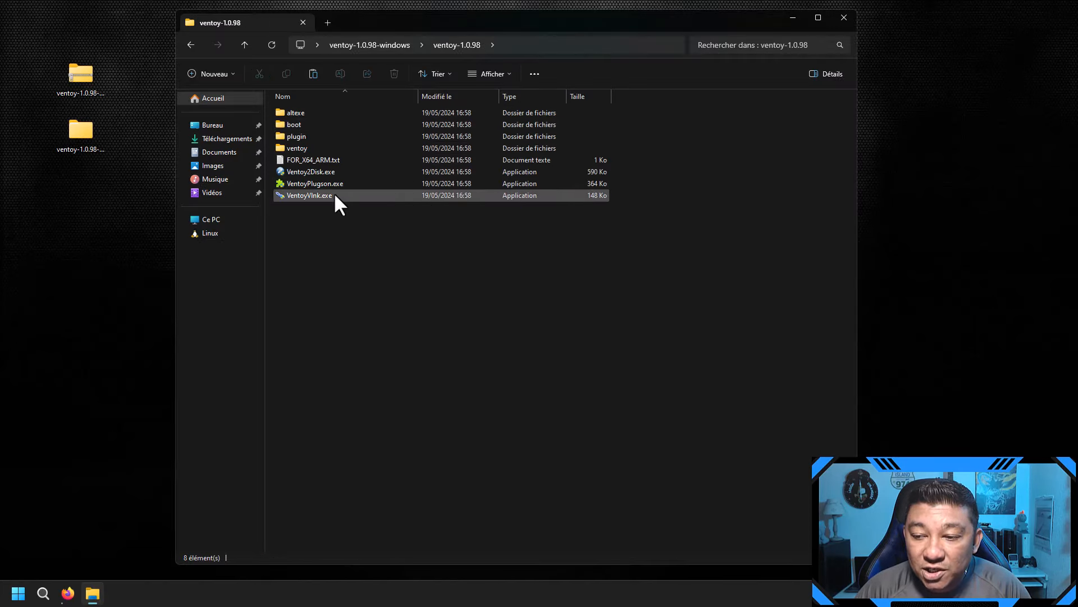
{"action": "left_click", "coordinate": [343, 176]}
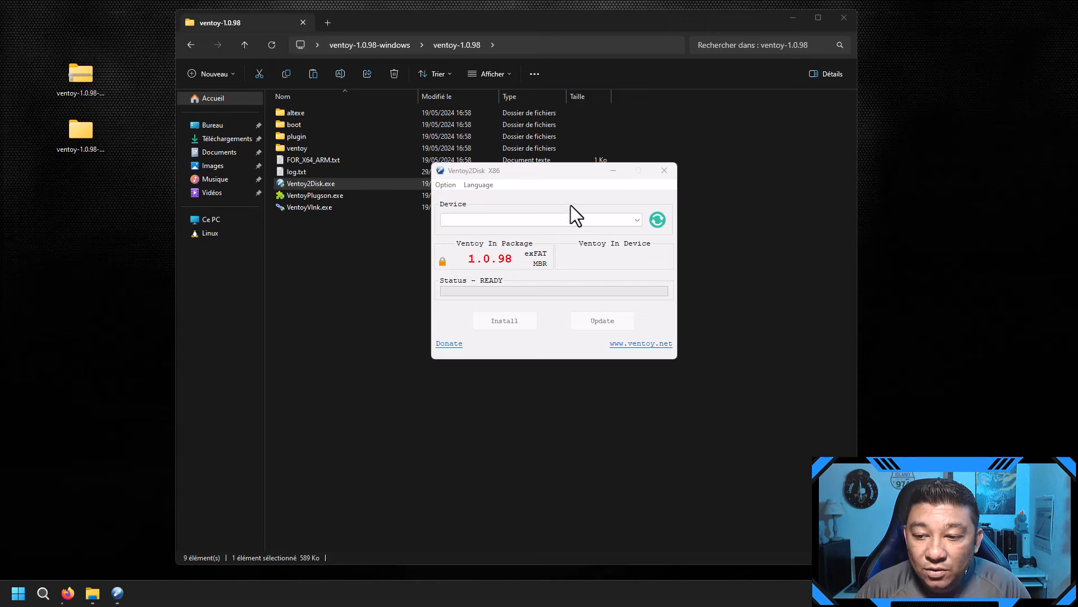
Step: Install Ventoy 1.0.98 on the 8GB Verbatim D: drive, confirming both warnings, then close Ventoy2Disk
{"action": "left_click", "coordinate": [220, 224]}
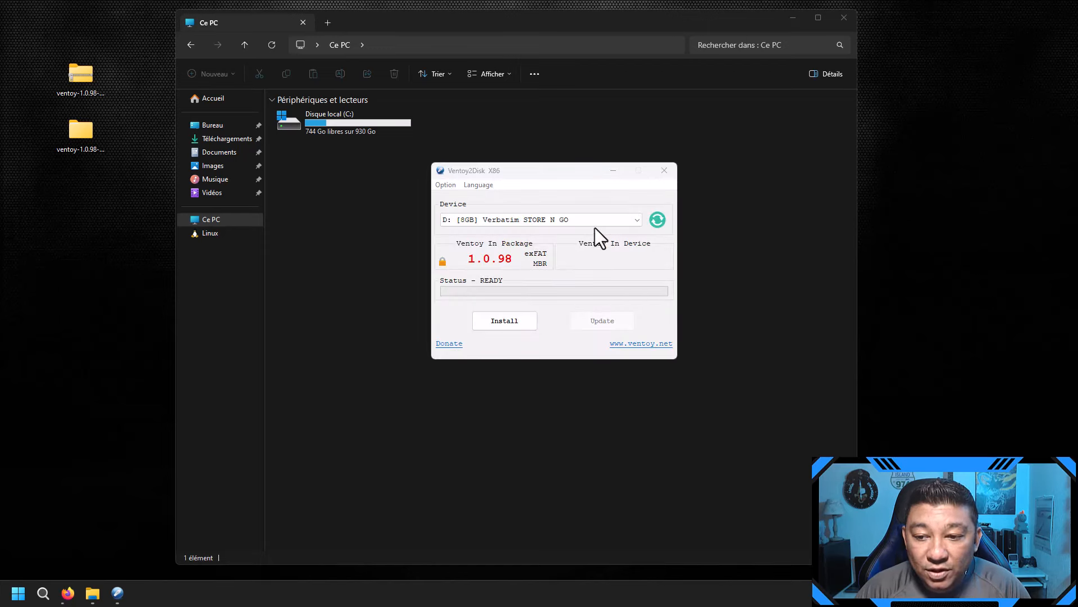
{"action": "left_click", "coordinate": [659, 224]}
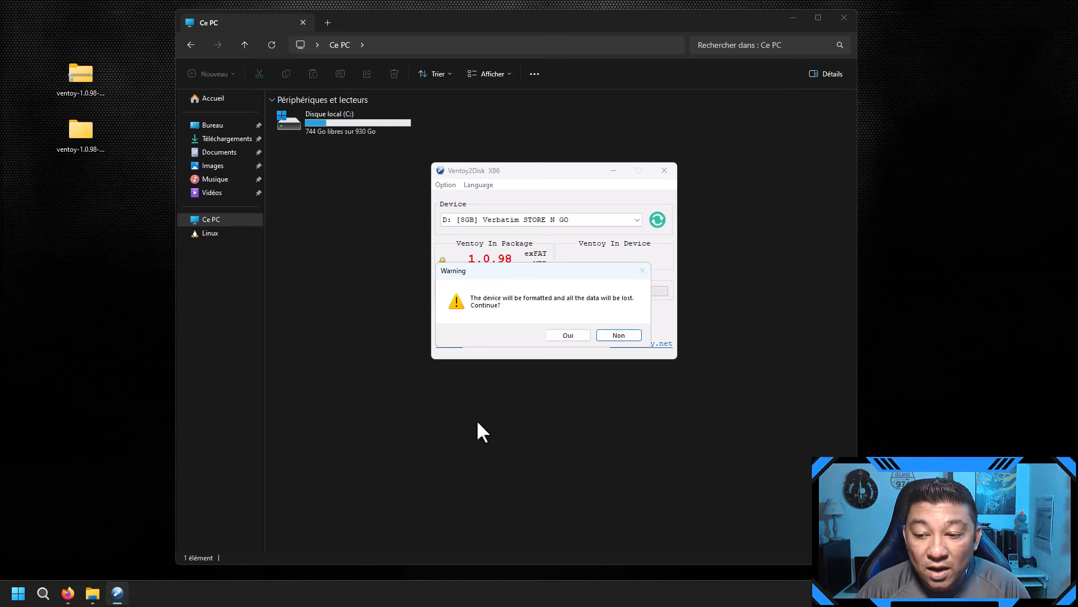
{"action": "left_click", "coordinate": [569, 335]}
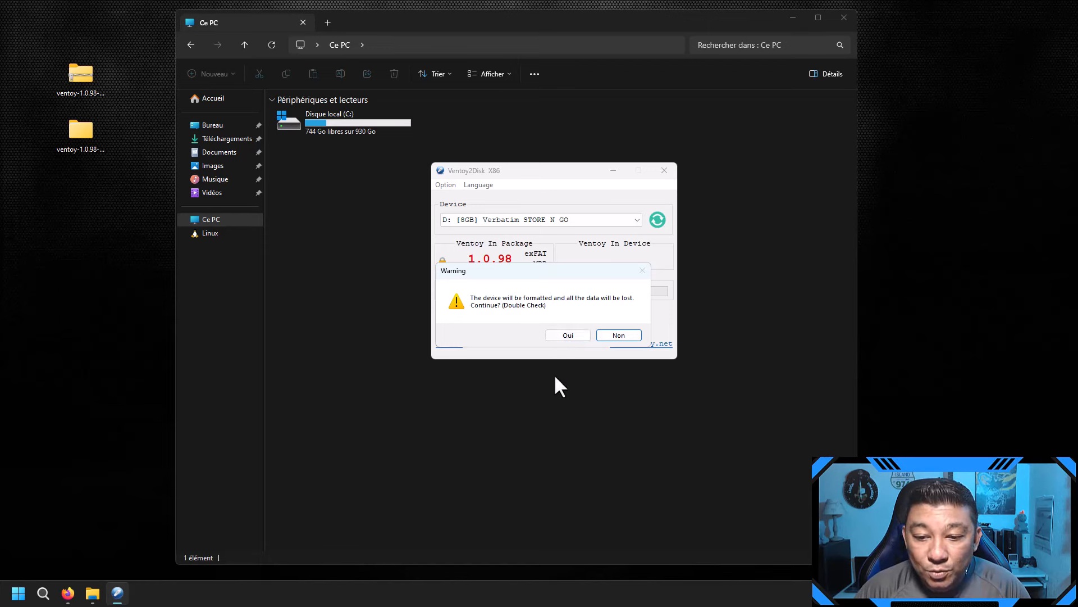
{"action": "left_click", "coordinate": [571, 333]}
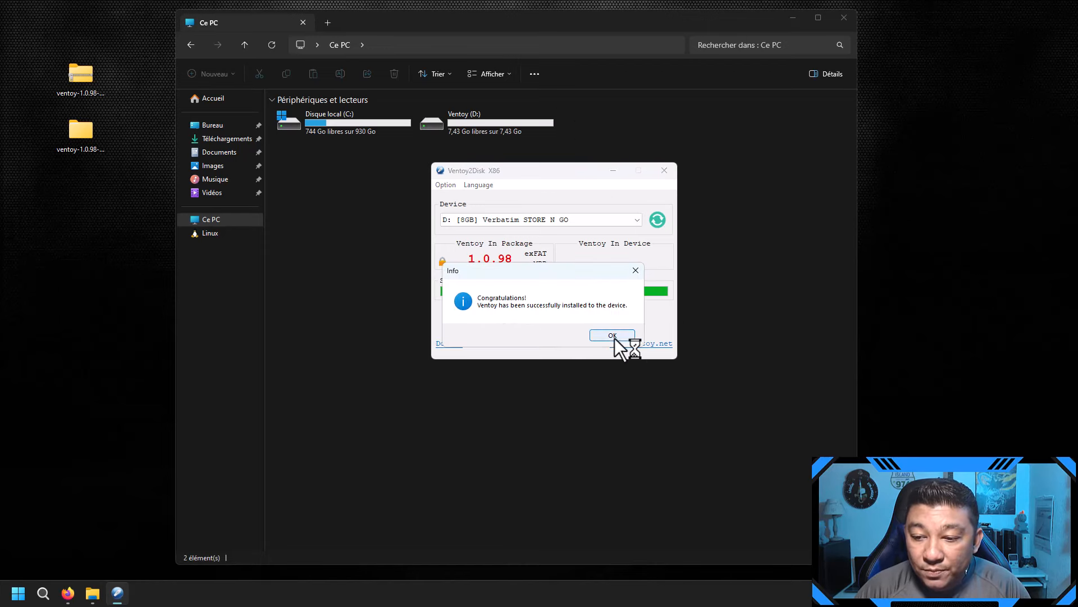
{"action": "left_click", "coordinate": [612, 334]}
{"action": "left_click", "coordinate": [664, 170]}
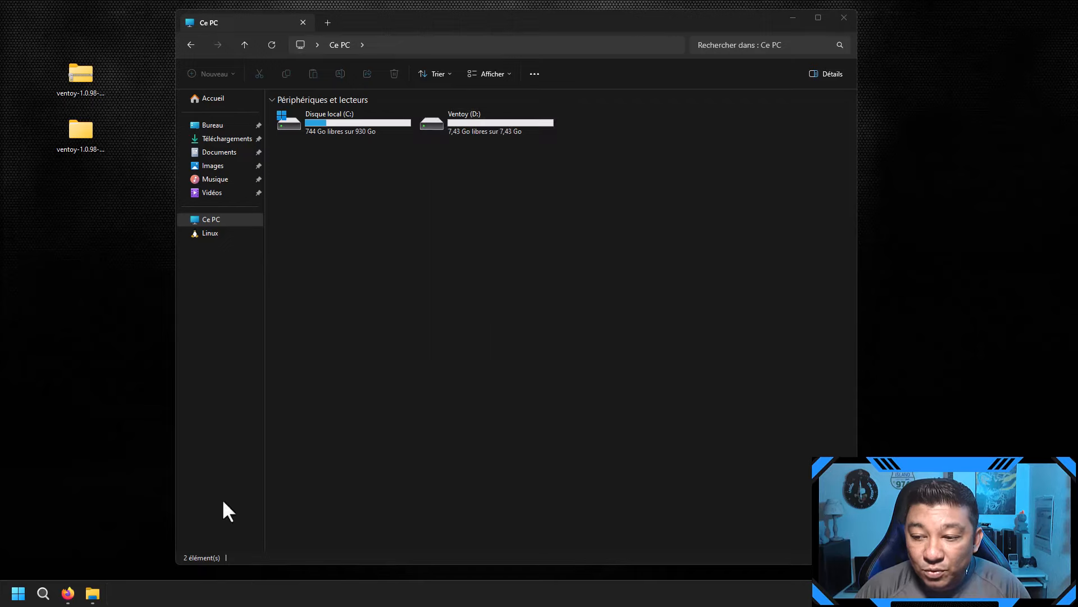
{"action": "left_click", "coordinate": [68, 593]}
Step: Verify the 4.7 GB WinPE .rar download completed, then minimize Firefox
{"action": "left_click", "coordinate": [983, 52]}
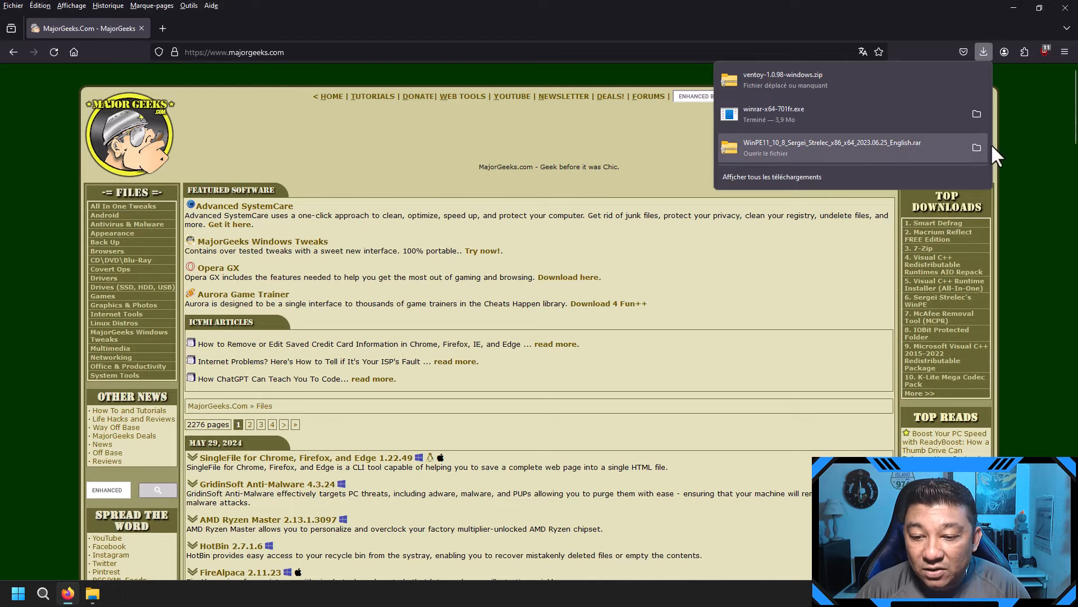
{"action": "left_click", "coordinate": [1005, 26]}
{"action": "left_click", "coordinate": [987, 52]}
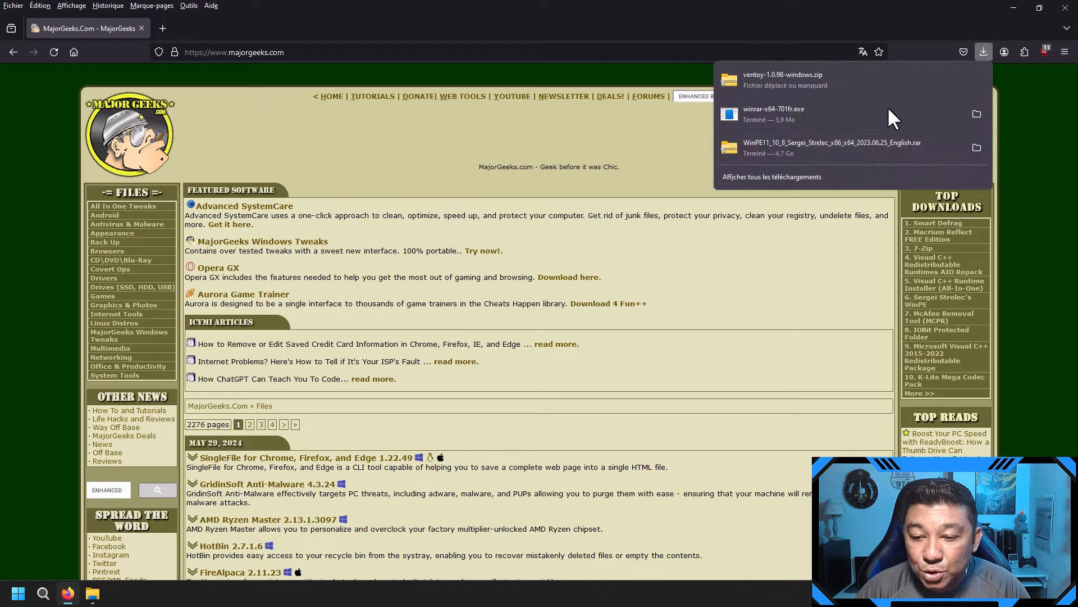
{"action": "left_click", "coordinate": [1020, 9]}
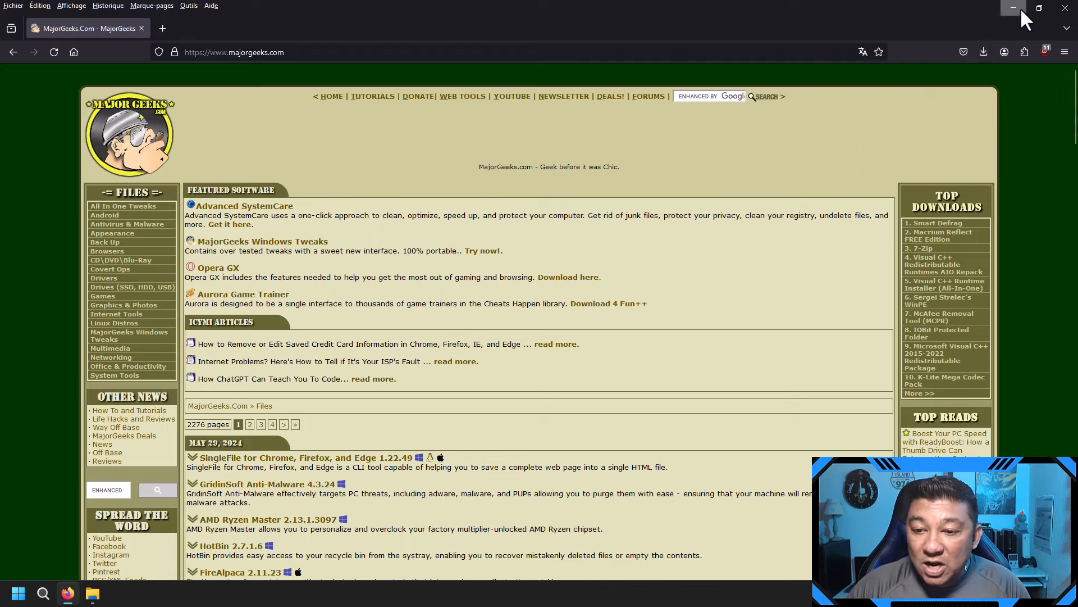
{"action": "left_click", "coordinate": [1020, 9]}
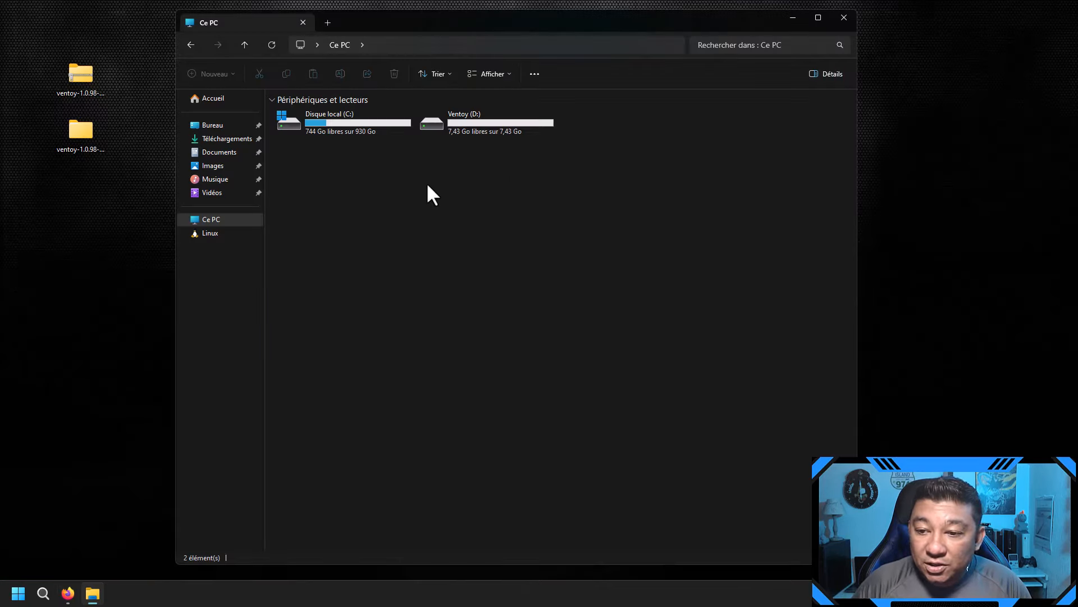
Step: Paste the WinPE .rar onto the desktop below the Ventoy folders and move Explorer aside
{"action": "right_click", "coordinate": [106, 235]}
{"action": "left_click", "coordinate": [135, 286]}
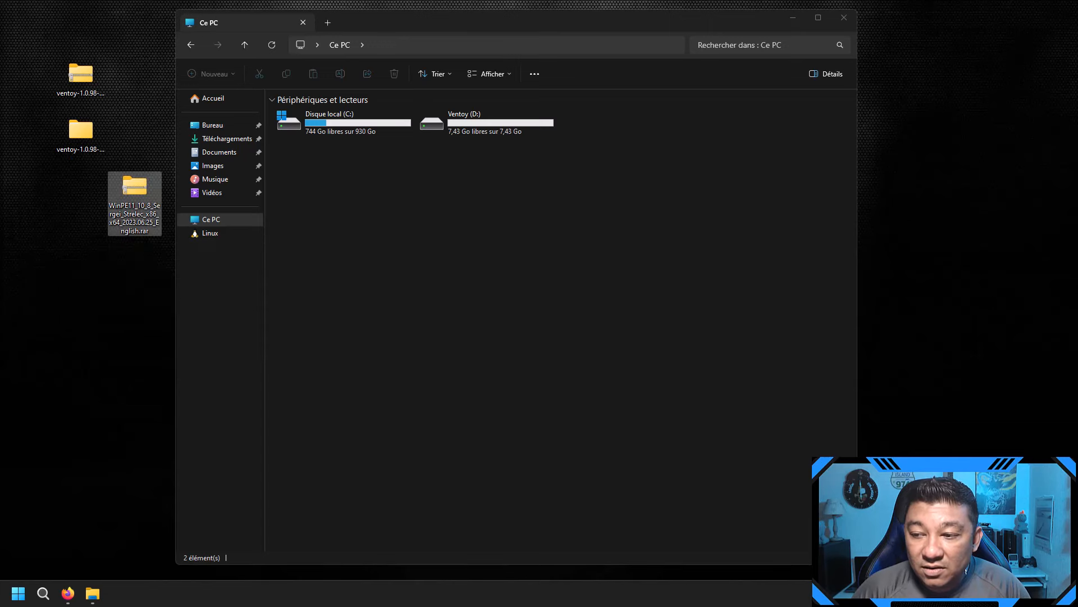
{"action": "left_click_drag", "start_coordinate": [120, 178], "coordinate": [76, 244]}
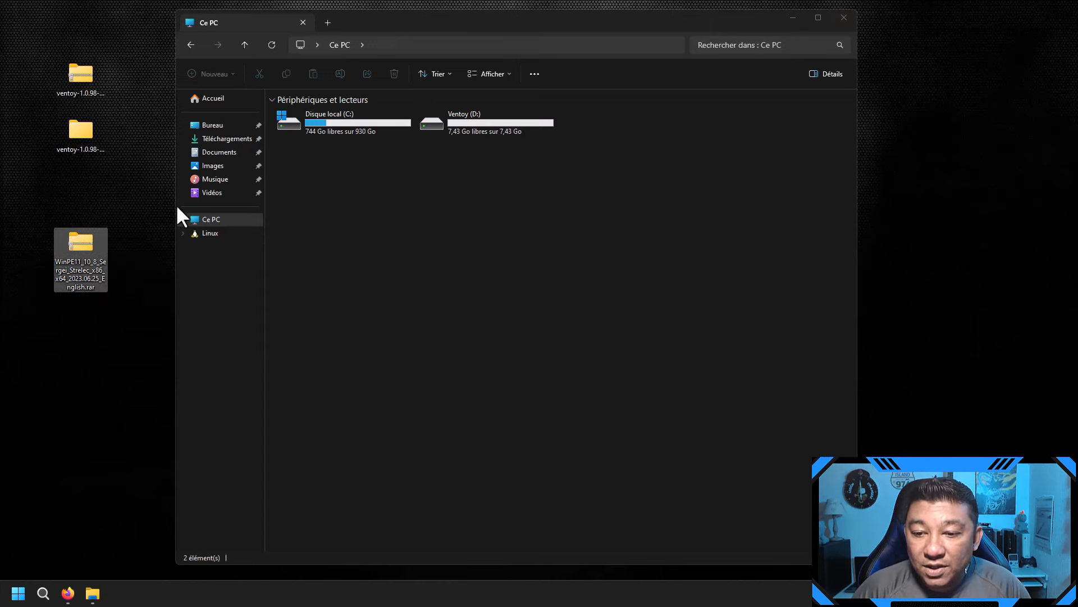
{"action": "left_click_drag", "start_coordinate": [178, 207], "coordinate": [441, 208]}
Step: Extract the WinPE .rar to its own folder with the archive password, then open the WinPE11 folder
{"action": "right_click", "coordinate": [79, 252]}
{"action": "mouse_move", "coordinate": [222, 283]}
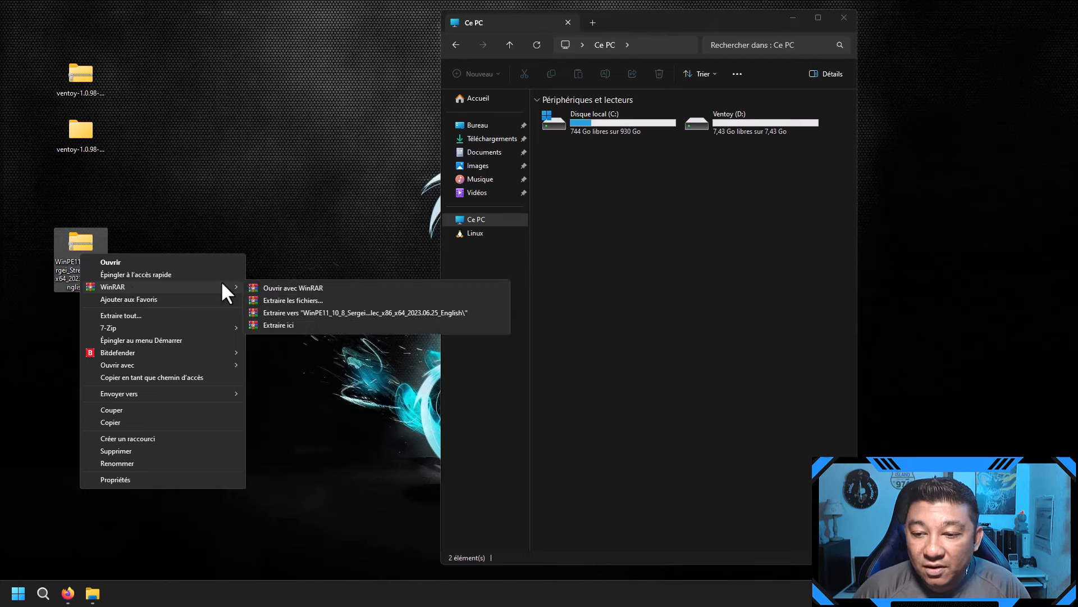
{"action": "left_click", "coordinate": [322, 315]}
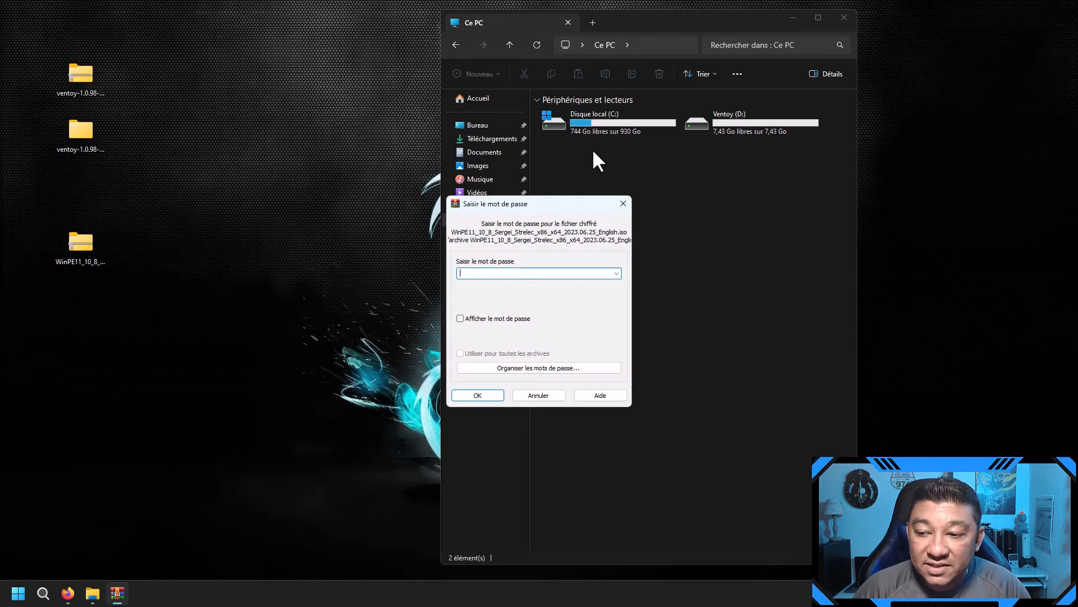
{"action": "type", "text": "strelec"}
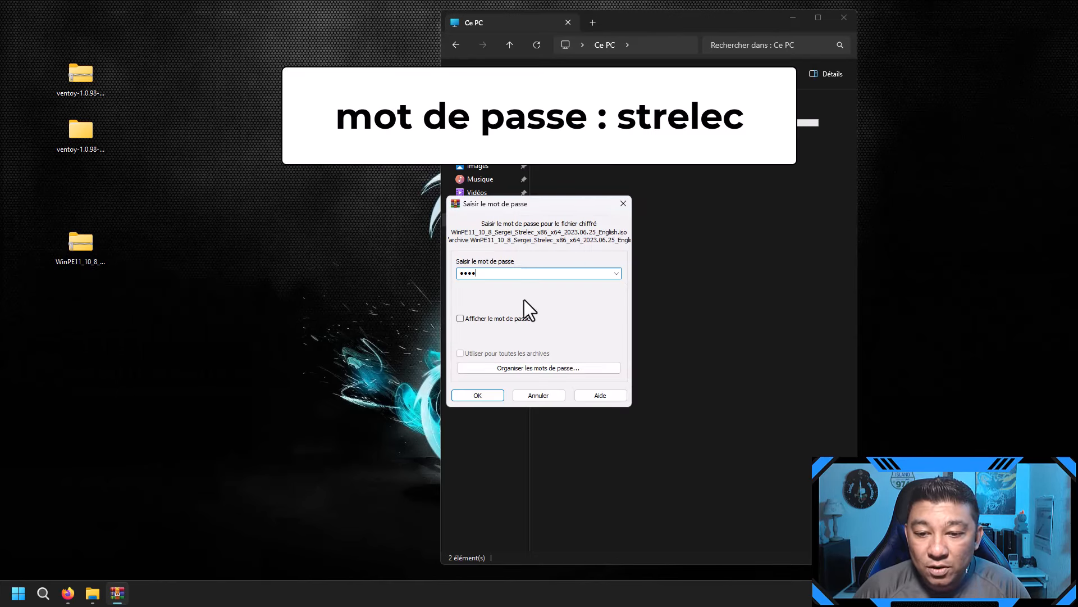
{"action": "key", "text": "Return"}
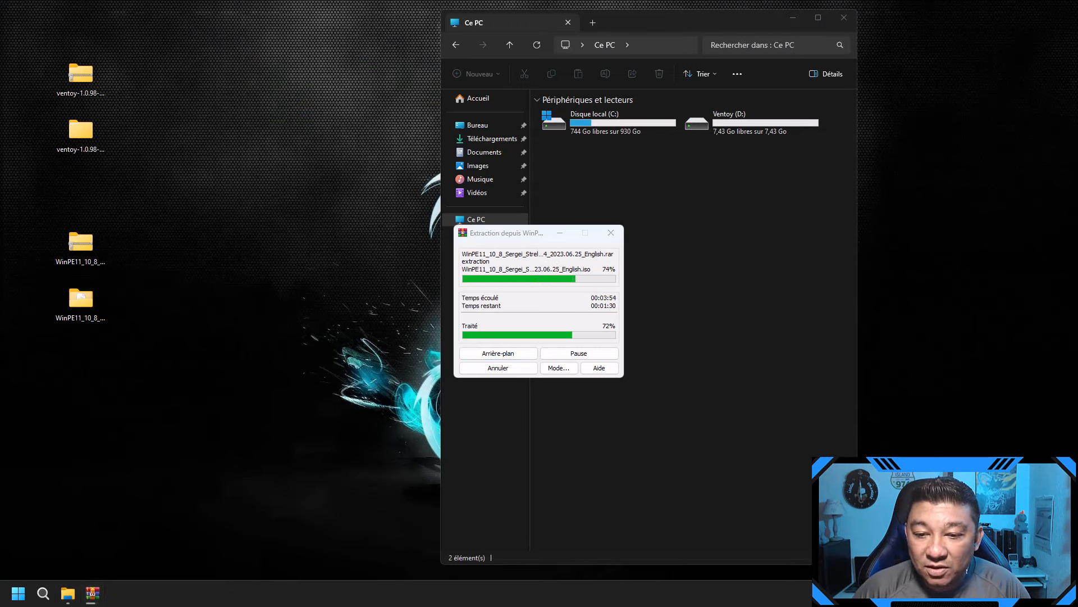
{"action": "left_click", "coordinate": [498, 353]}
{"action": "double_click", "coordinate": [83, 303]}
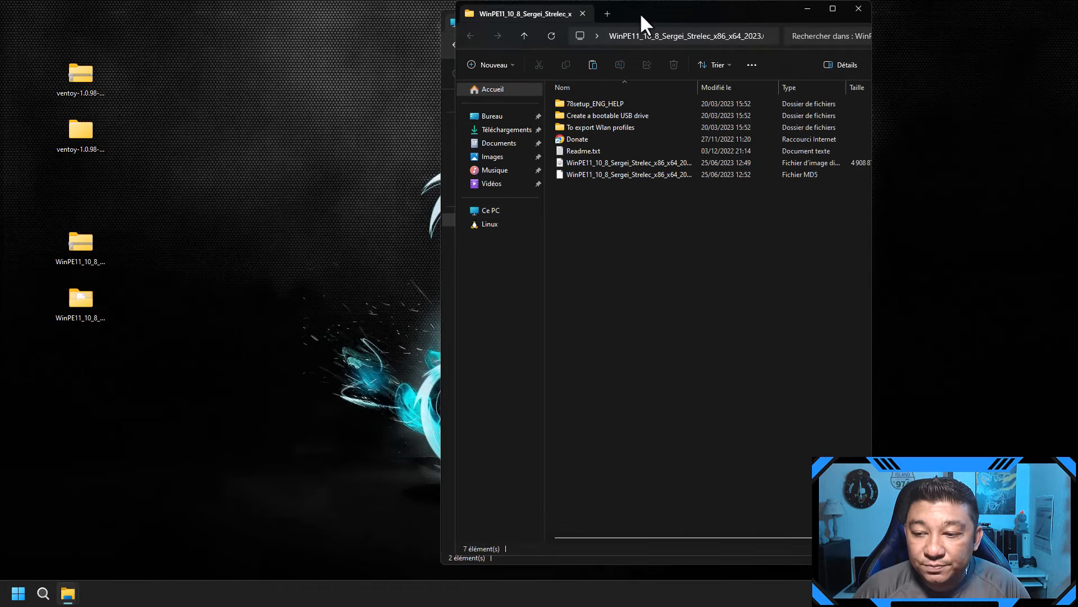
Step: Place the WinPE11 and Ce PC windows side by side and copy the WinPE11 ISO file
{"action": "left_click_drag", "start_coordinate": [640, 13], "coordinate": [210, 20]}
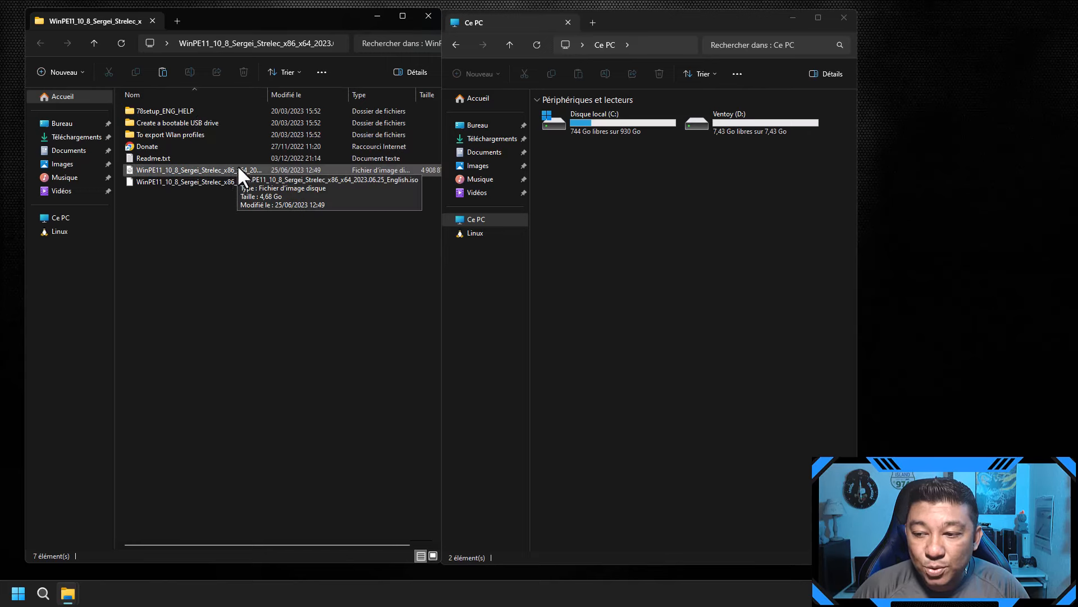
{"action": "left_click_drag", "start_coordinate": [264, 93], "coordinate": [260, 93]}
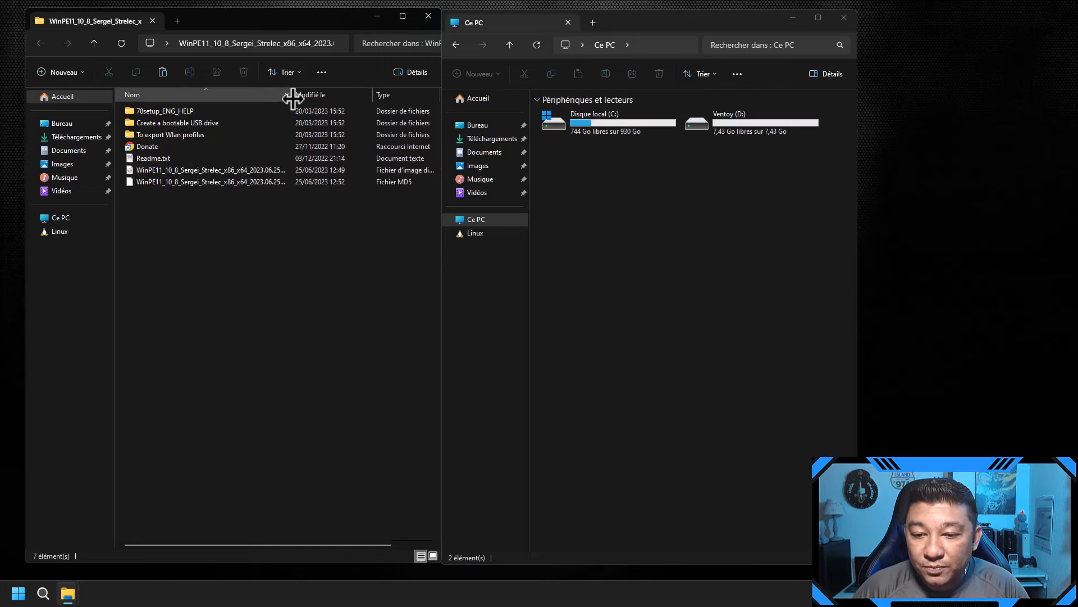
{"action": "left_click", "coordinate": [285, 168]}
{"action": "left_click_drag", "start_coordinate": [654, 18], "coordinate": [728, 18]}
{"action": "left_click_drag", "start_coordinate": [729, 18], "coordinate": [729, 18]}
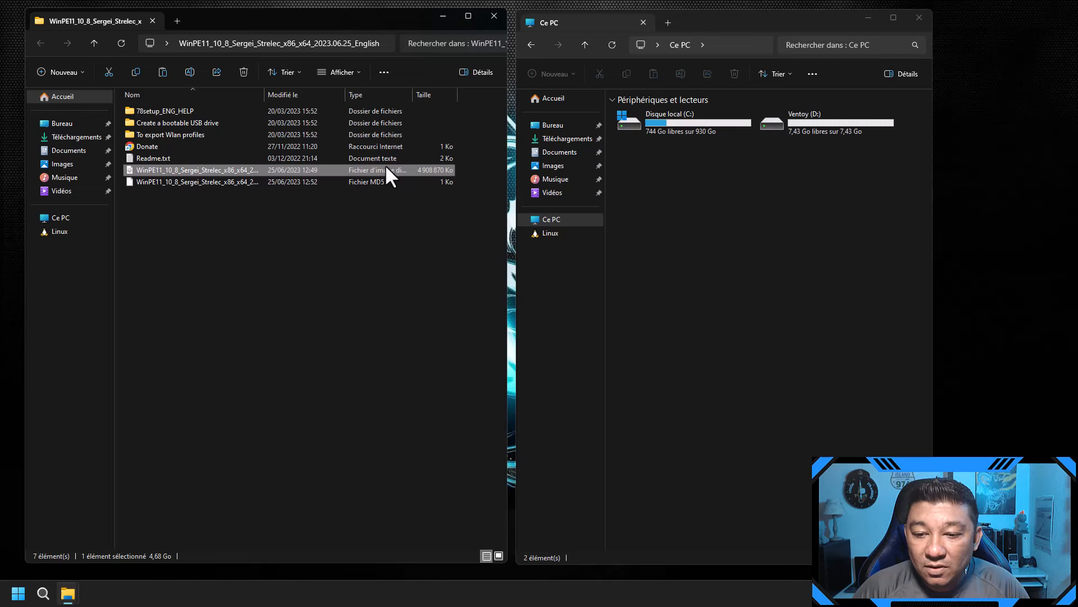
{"action": "right_click", "coordinate": [238, 167]}
{"action": "left_click", "coordinate": [277, 307]}
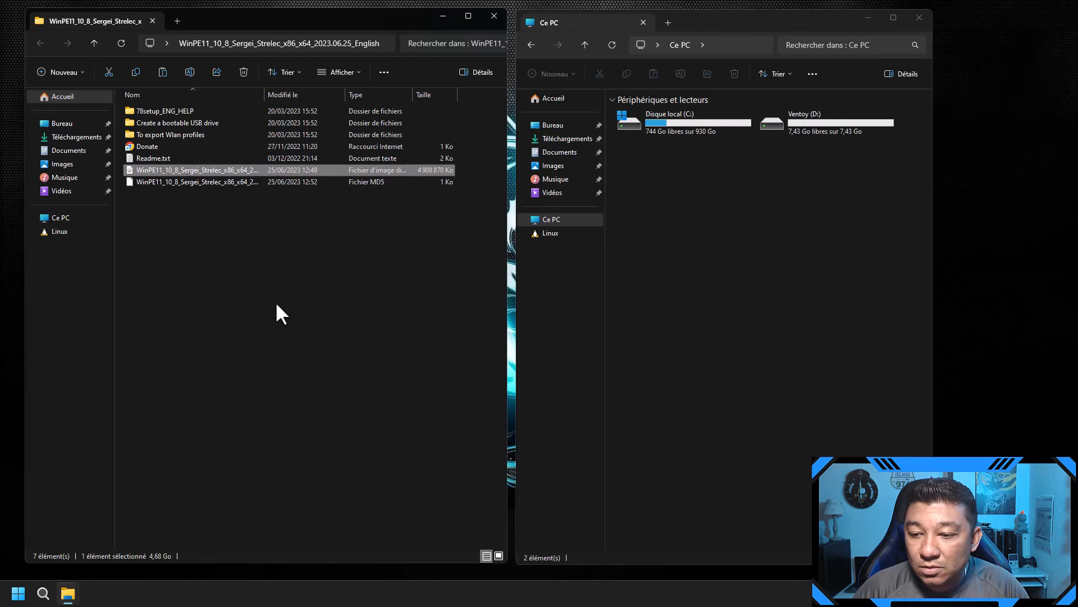
Step: Paste the ISO into the empty Ventoy (D:) drive and move the copy progress window aside
{"action": "double_click", "coordinate": [861, 125]}
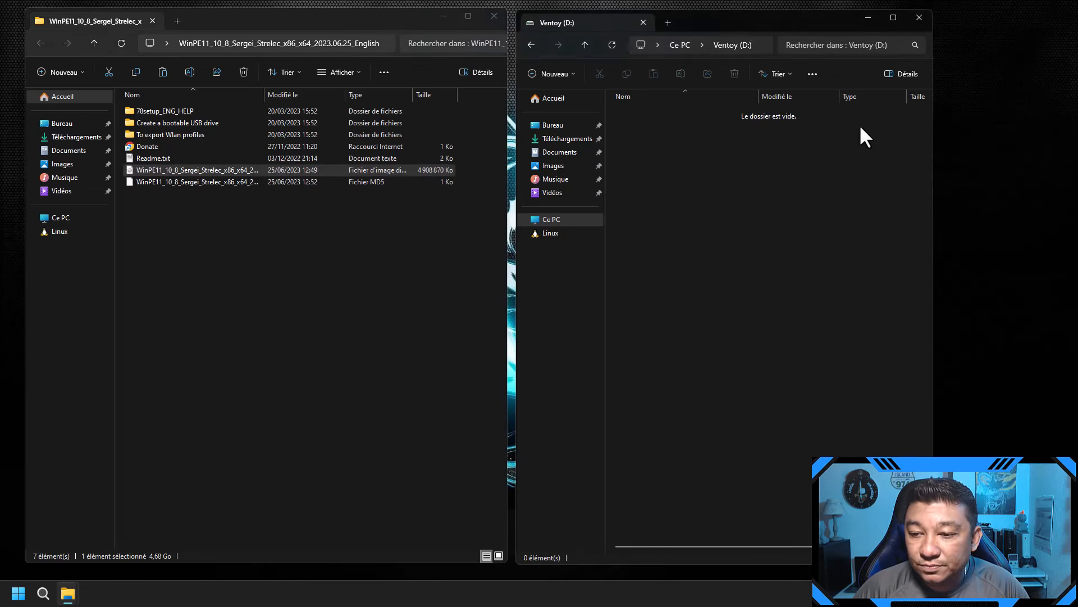
{"action": "right_click", "coordinate": [737, 224]}
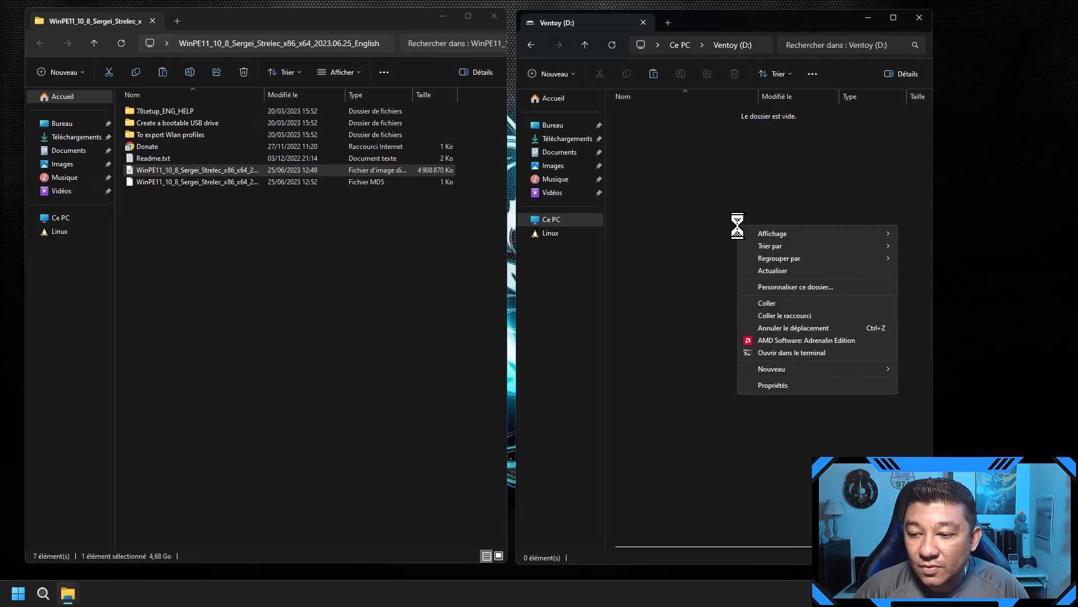
{"action": "left_click", "coordinate": [764, 308]}
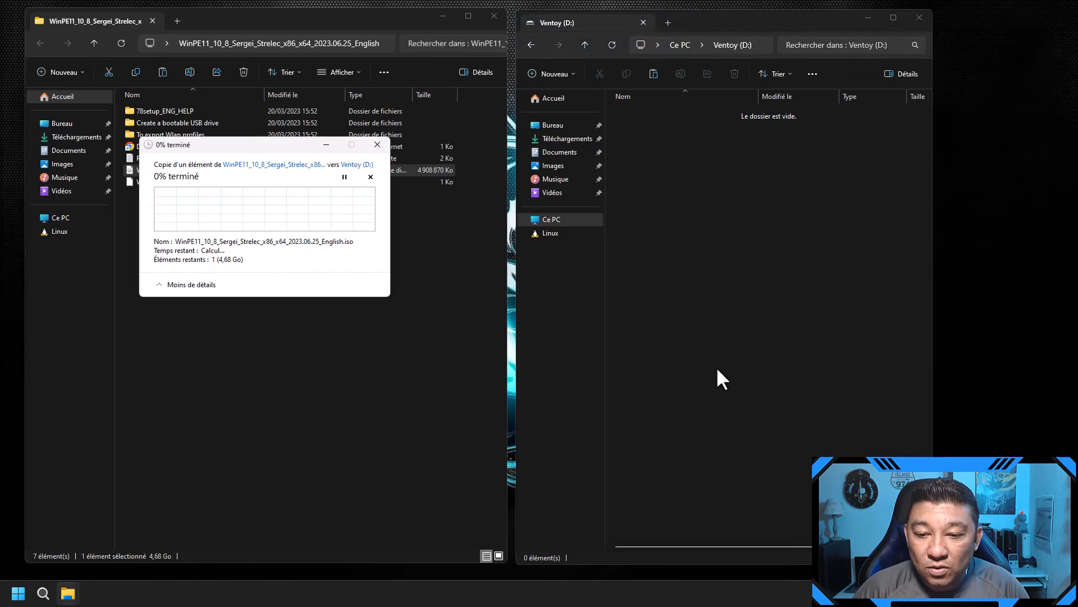
{"action": "left_click_drag", "start_coordinate": [268, 145], "coordinate": [763, 185]}
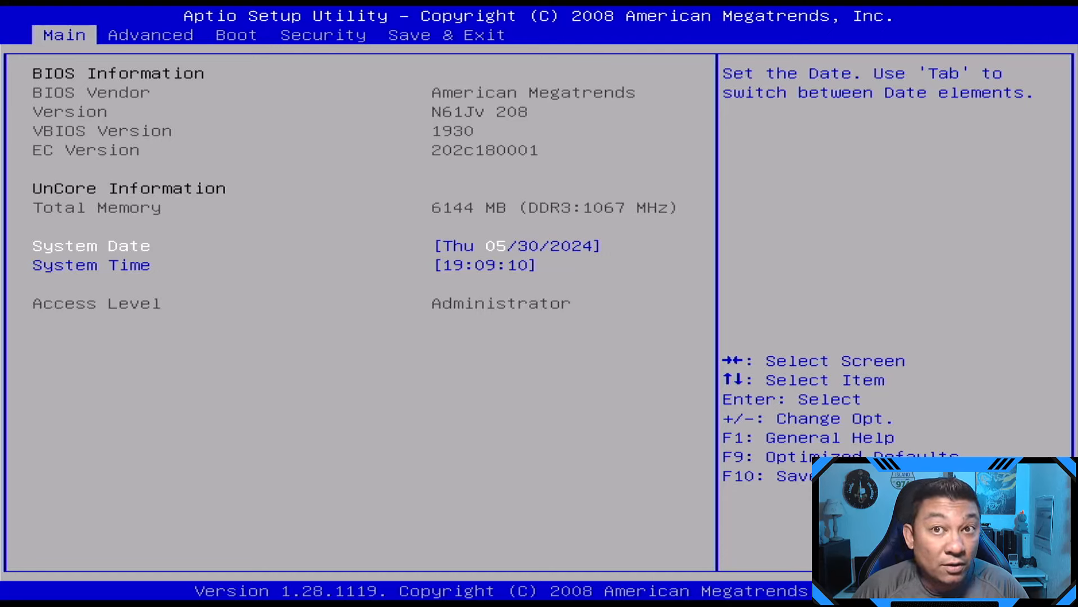
Step: Go to Save & Exit and highlight the VerbatimSTORE N GO boot override, not the UEFI one
{"action": "key", "text": "Right"}
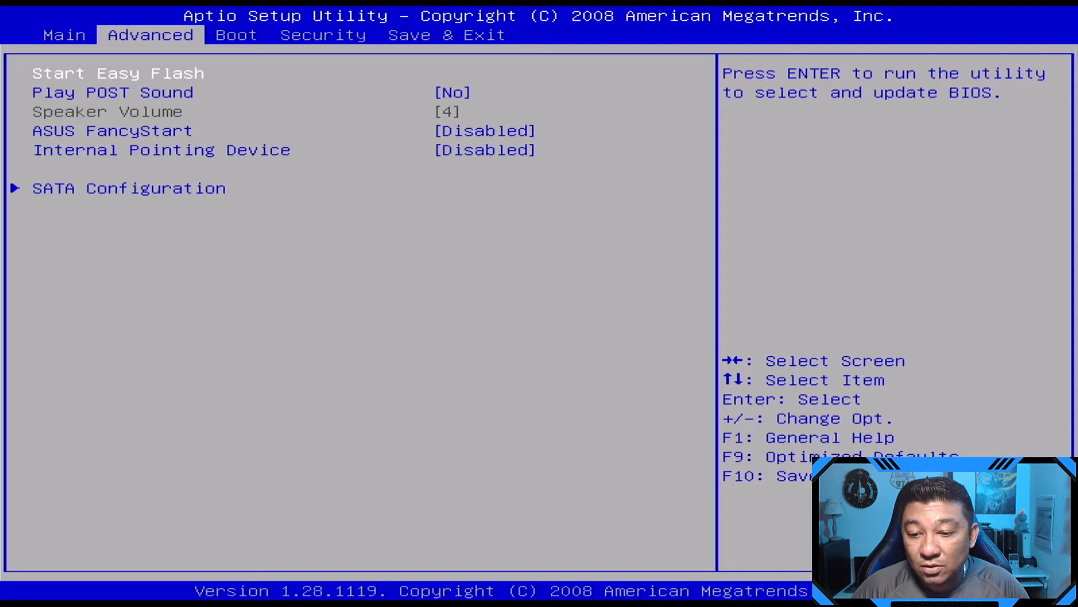
{"action": "key", "text": "Right"}
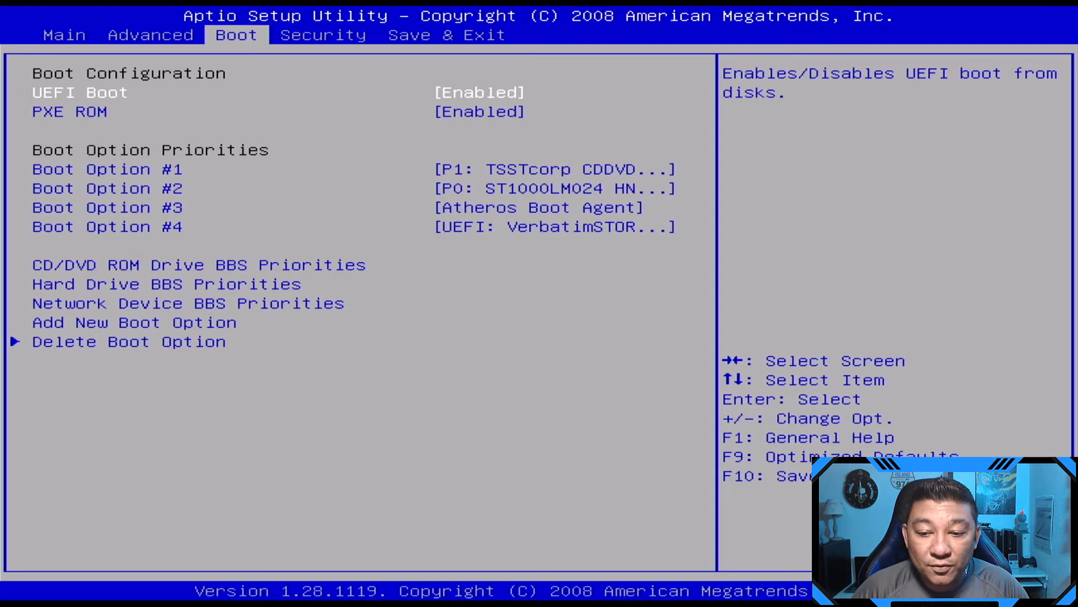
{"action": "key", "text": "Right"}
{"action": "key", "text": "Right"}
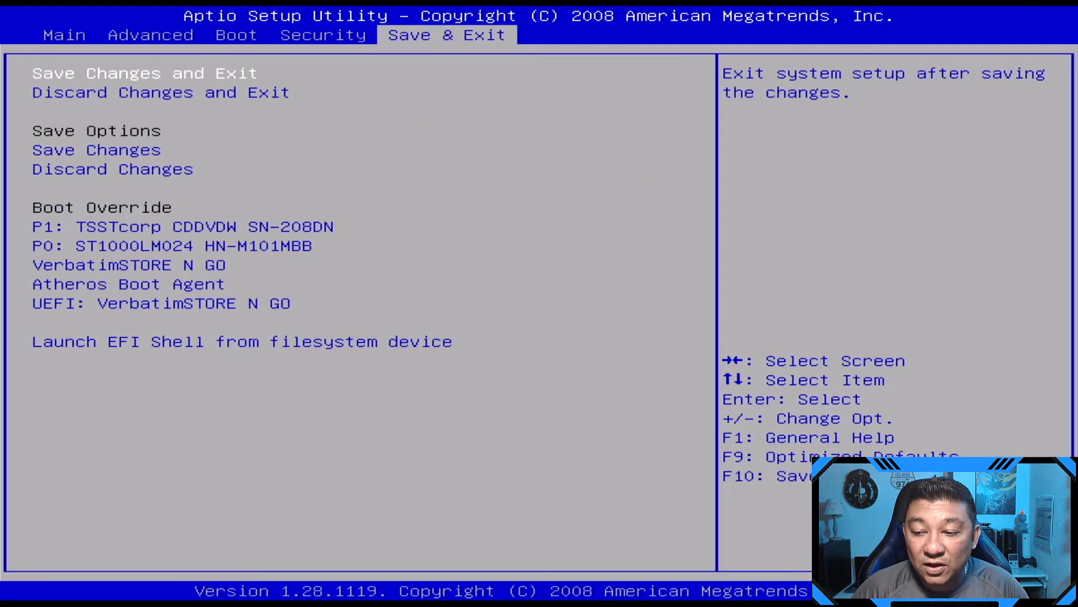
{"action": "key", "text": "Down"}
{"action": "key", "text": "Down"}
{"action": "key", "text": "Down"}
{"action": "key", "text": "Down"}
{"action": "key", "text": "Down"}
{"action": "key", "text": "Down"}
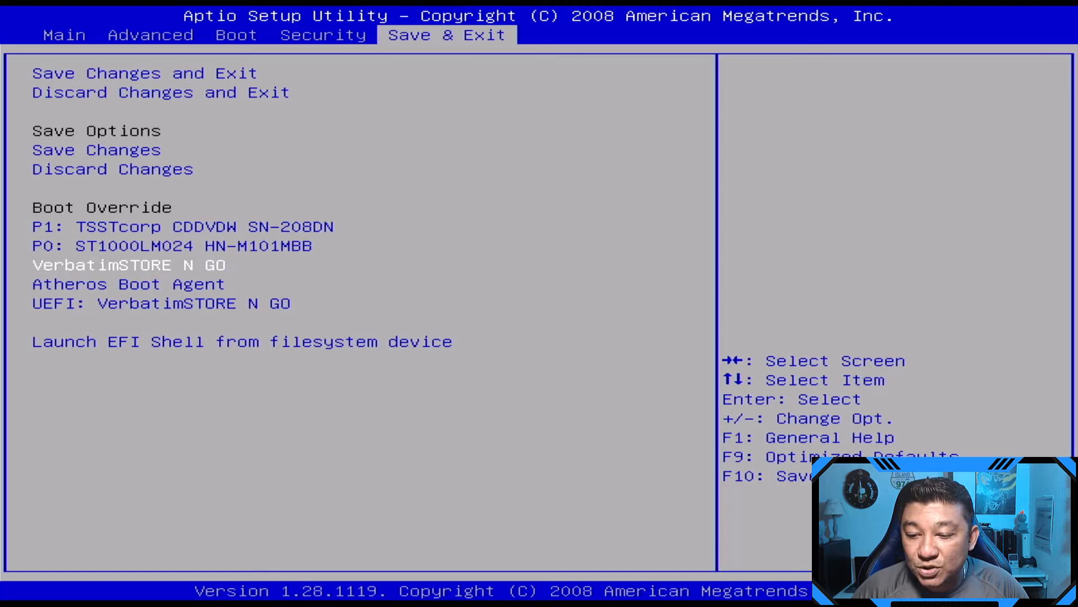
{"action": "key", "text": "Down"}
{"action": "key", "text": "Down"}
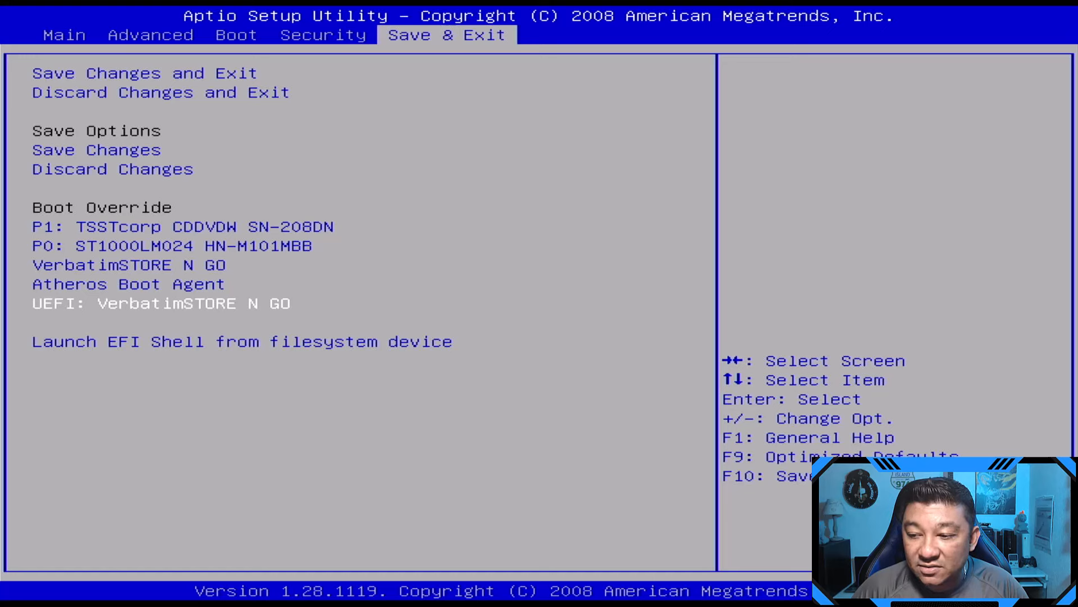
{"action": "key", "text": "Up"}
{"action": "key", "text": "Up"}
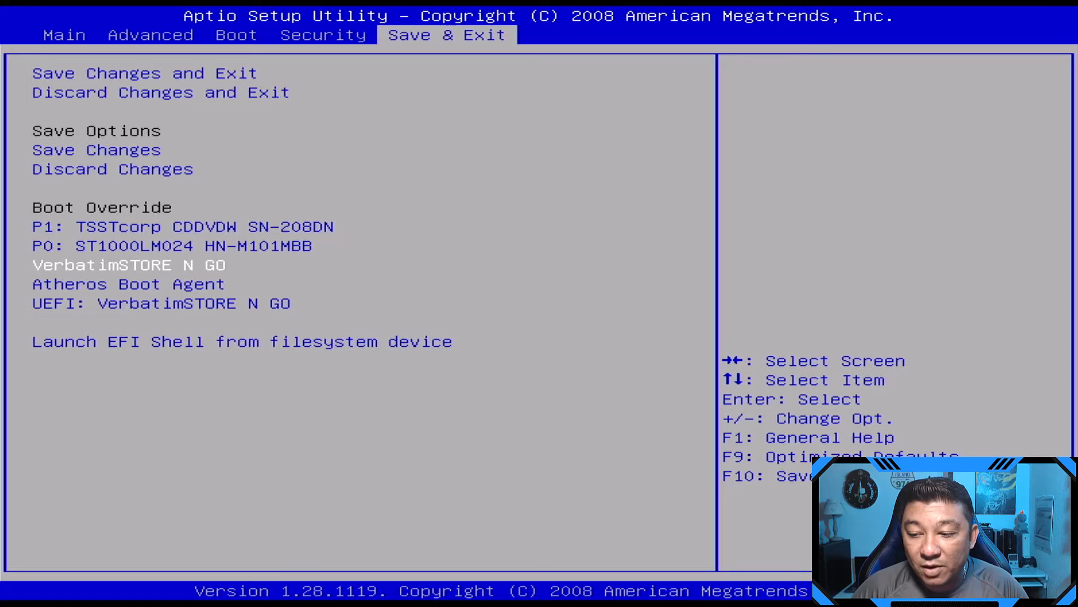
Step: Check the Boot Option #1 choices on the Boot page, leaving the boot order unchanged
{"action": "key", "text": "Right"}
{"action": "key", "text": "Right"}
{"action": "key", "text": "Right"}
{"action": "key", "text": "Down"}
{"action": "key", "text": "Down"}
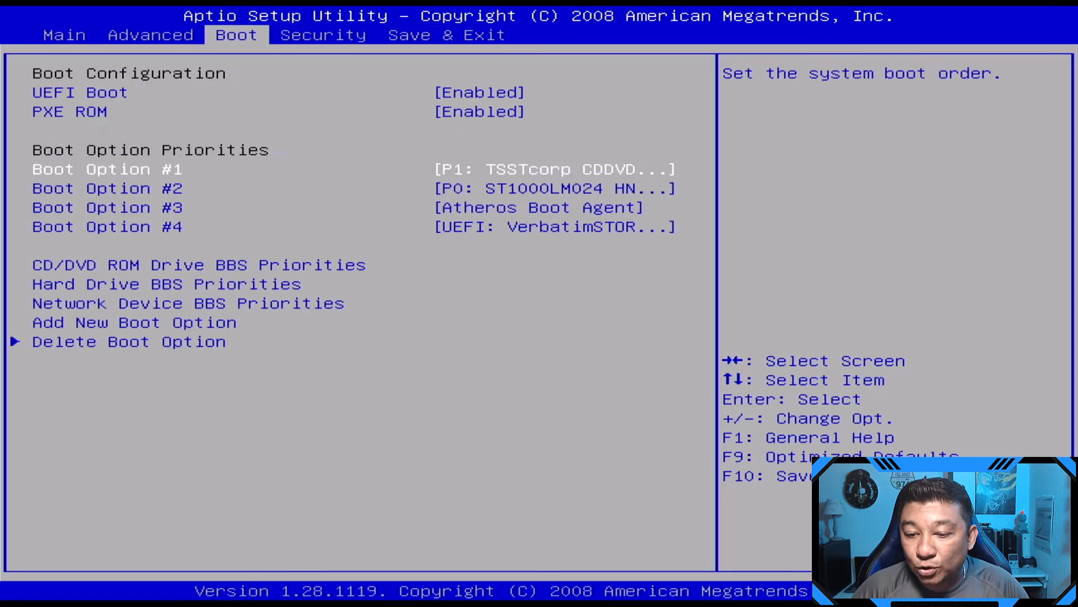
{"action": "key", "text": "Return"}
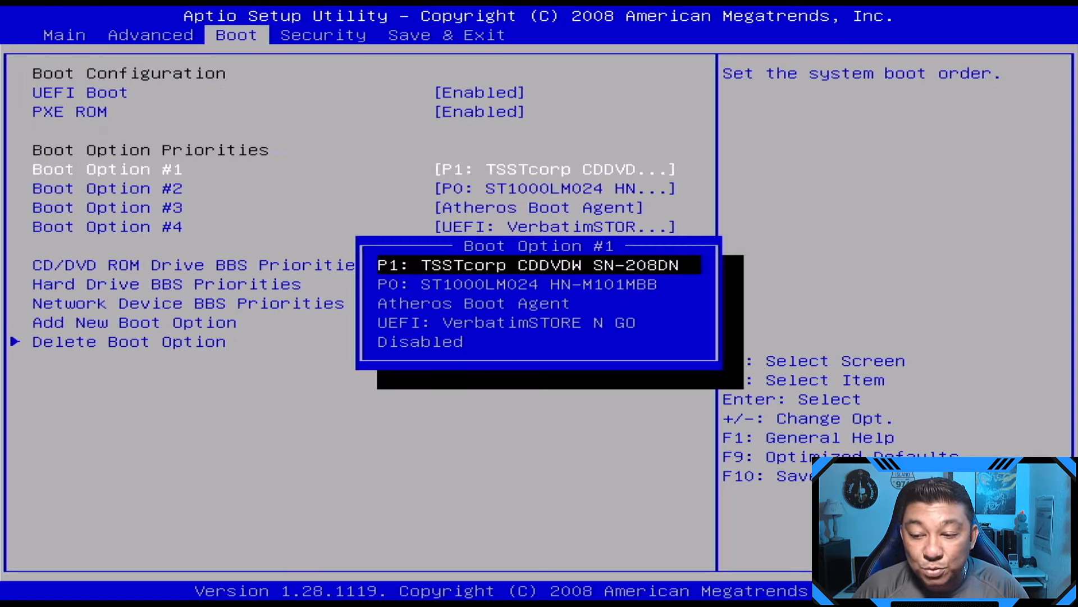
{"action": "key", "text": "Down"}
{"action": "key", "text": "Down"}
{"action": "key", "text": "Down"}
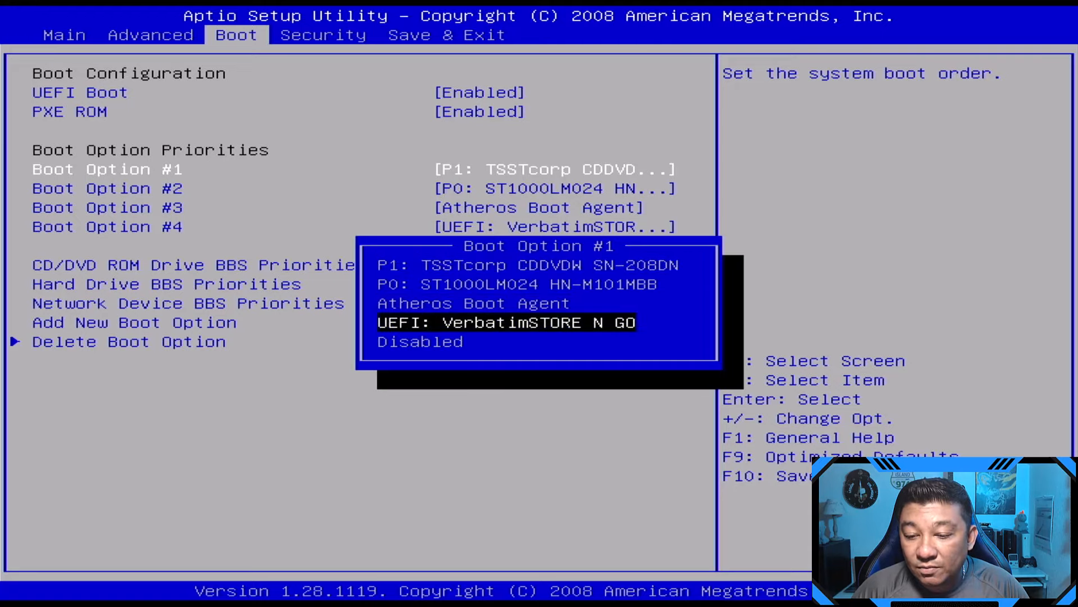
{"action": "key", "text": "Escape"}
Step: Boot once from VerbatimSTORE N GO using the Save & Exit boot override
{"action": "key", "text": "Right"}
{"action": "key", "text": "Right"}
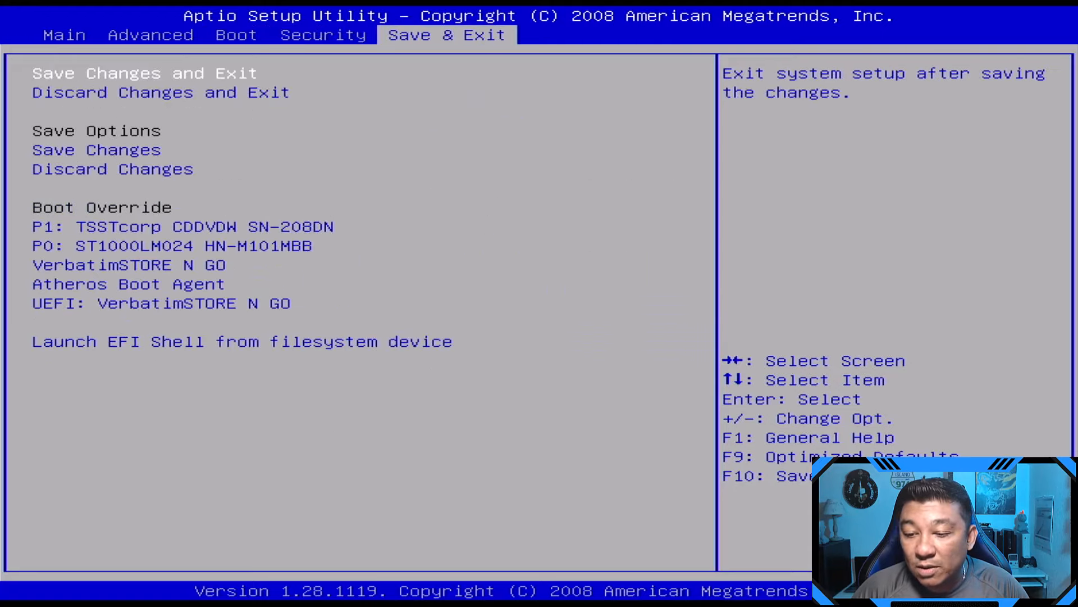
{"action": "key", "text": "Down"}
{"action": "key", "text": "Down"}
{"action": "key", "text": "Down"}
{"action": "key", "text": "Down"}
{"action": "key", "text": "Down"}
{"action": "key", "text": "Down"}
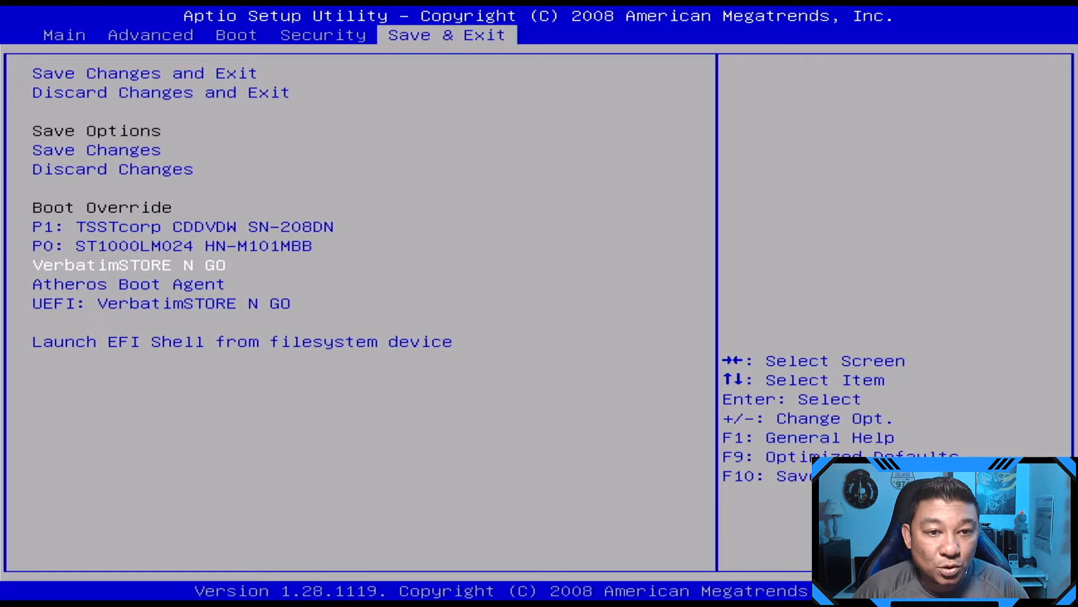
{"action": "key", "text": "Return"}
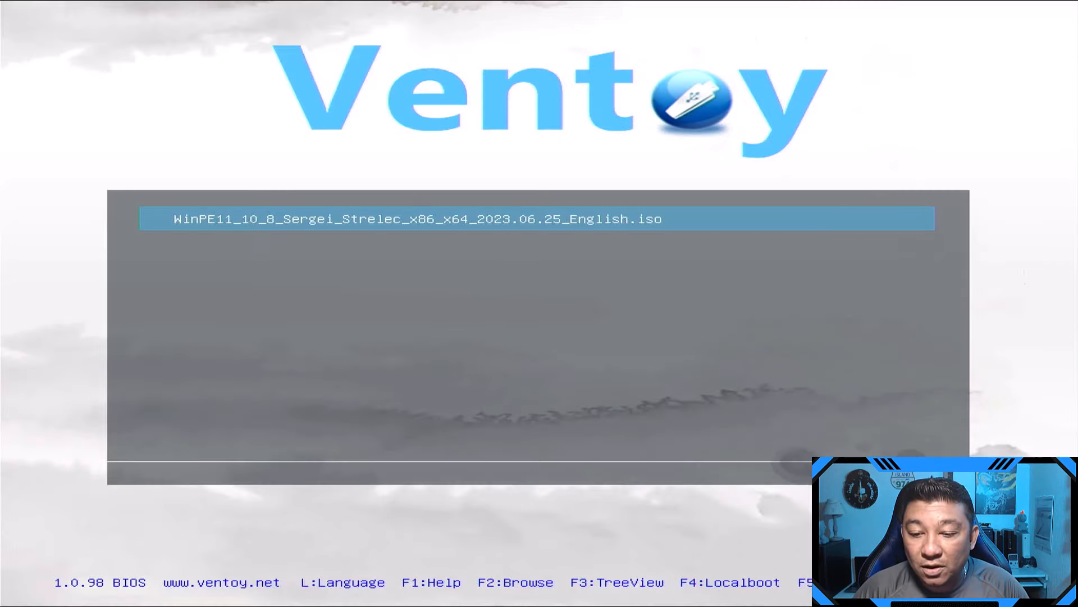
Step: Boot the WinPE11 Strelec ISO in normal mode and start Boot WinPE 10 Sergei Strelec (x64)
{"action": "key", "text": "Return"}
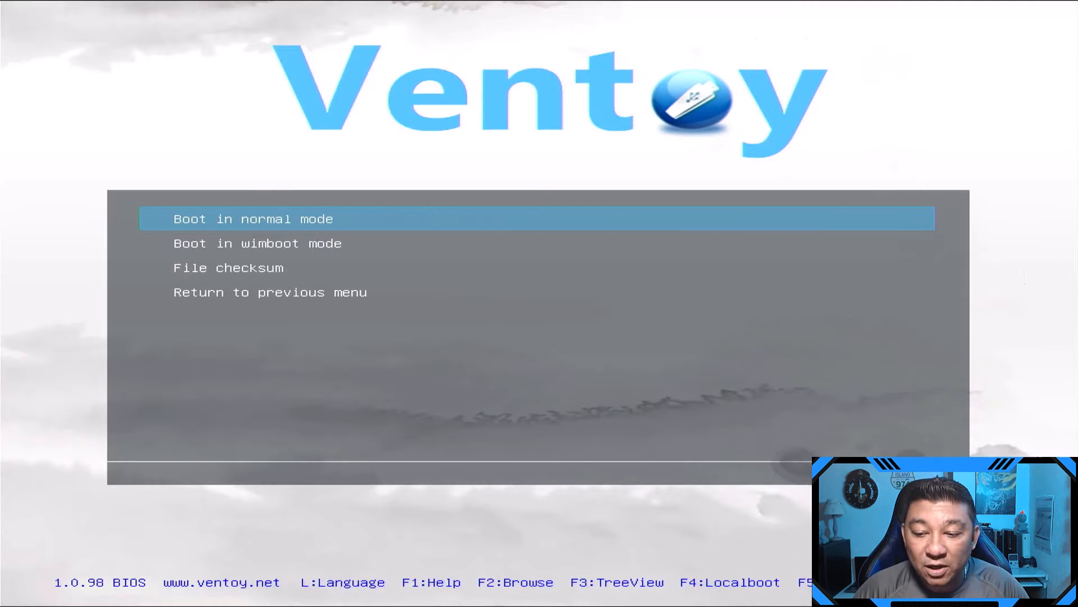
{"action": "key", "text": "Return"}
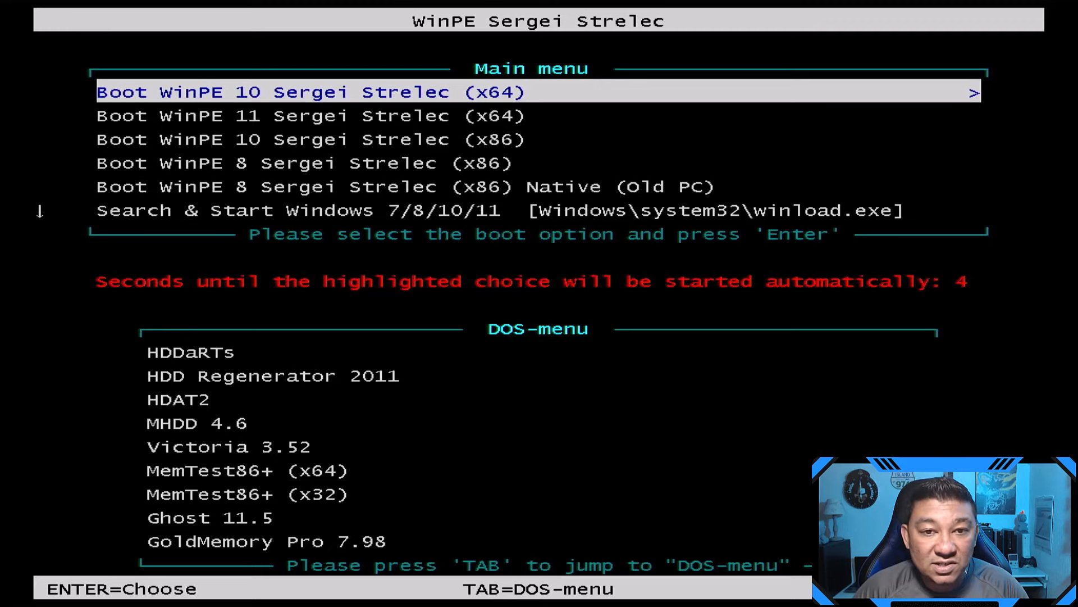
{"action": "key", "text": "Return"}
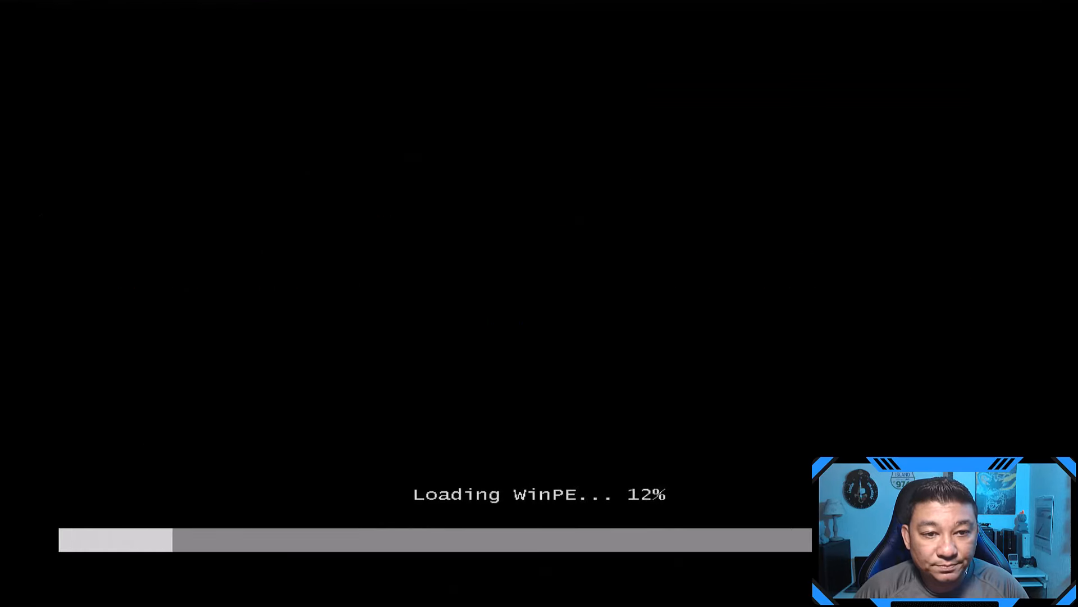